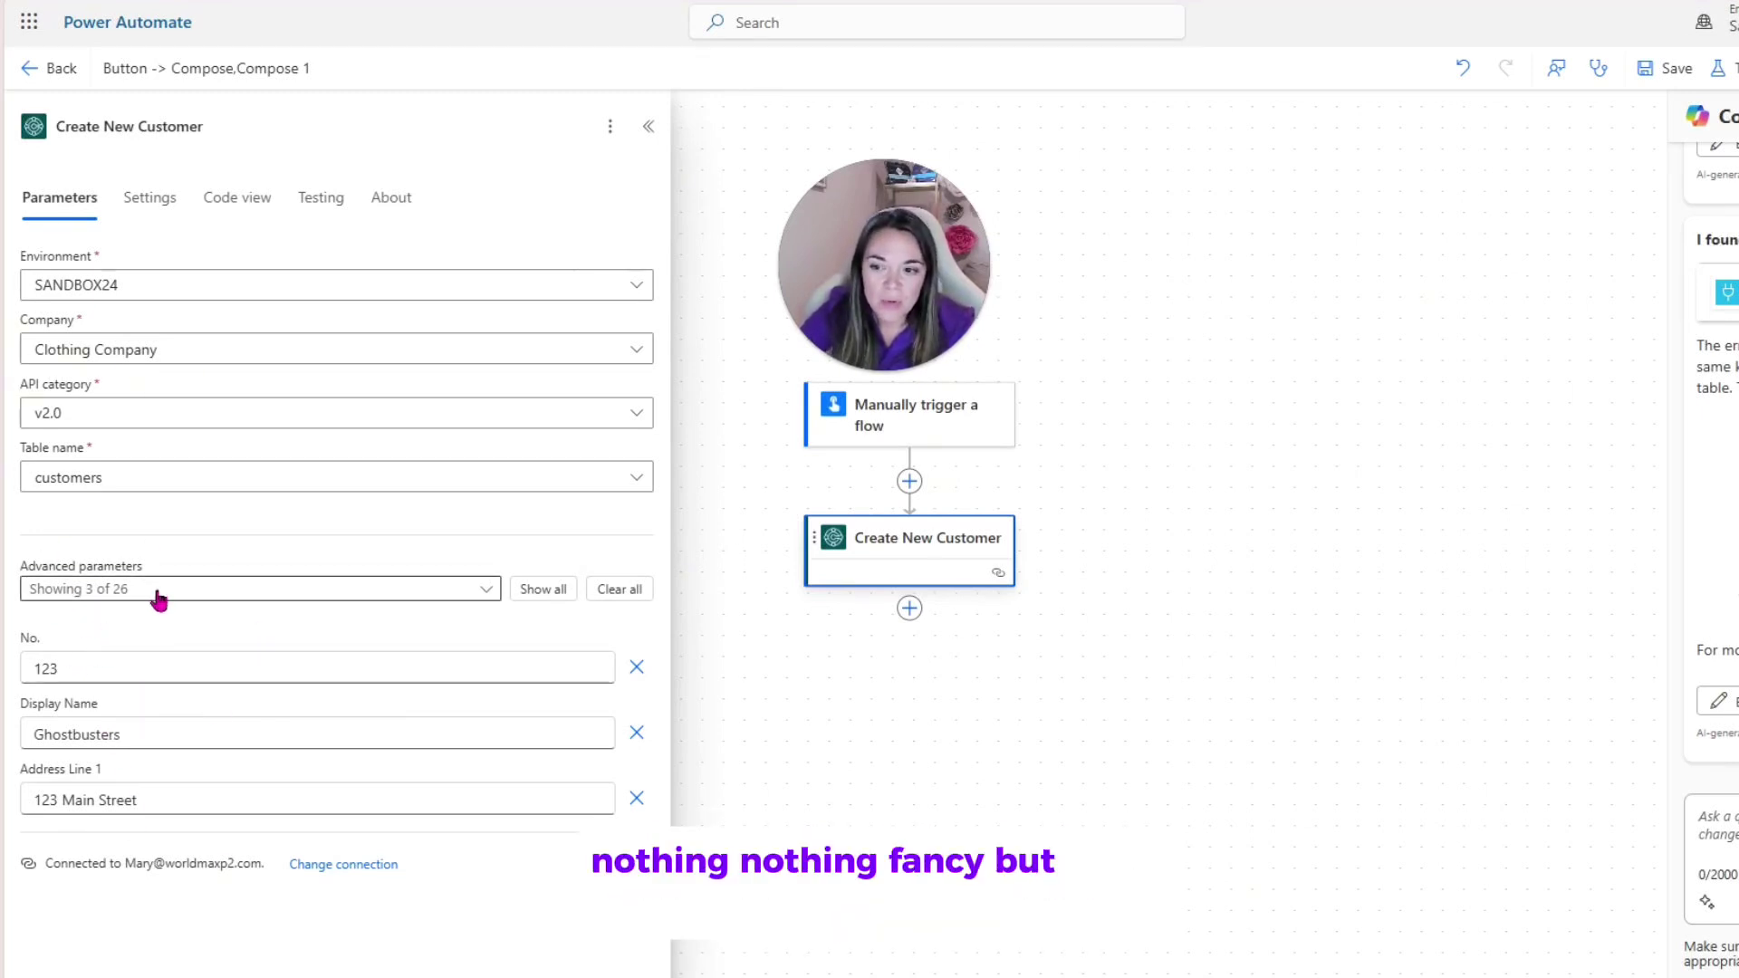
Show all advanced parameters of the Create New Customer action and start a test of the flow.
{"action": "left_click", "coordinate": [107, 598]}
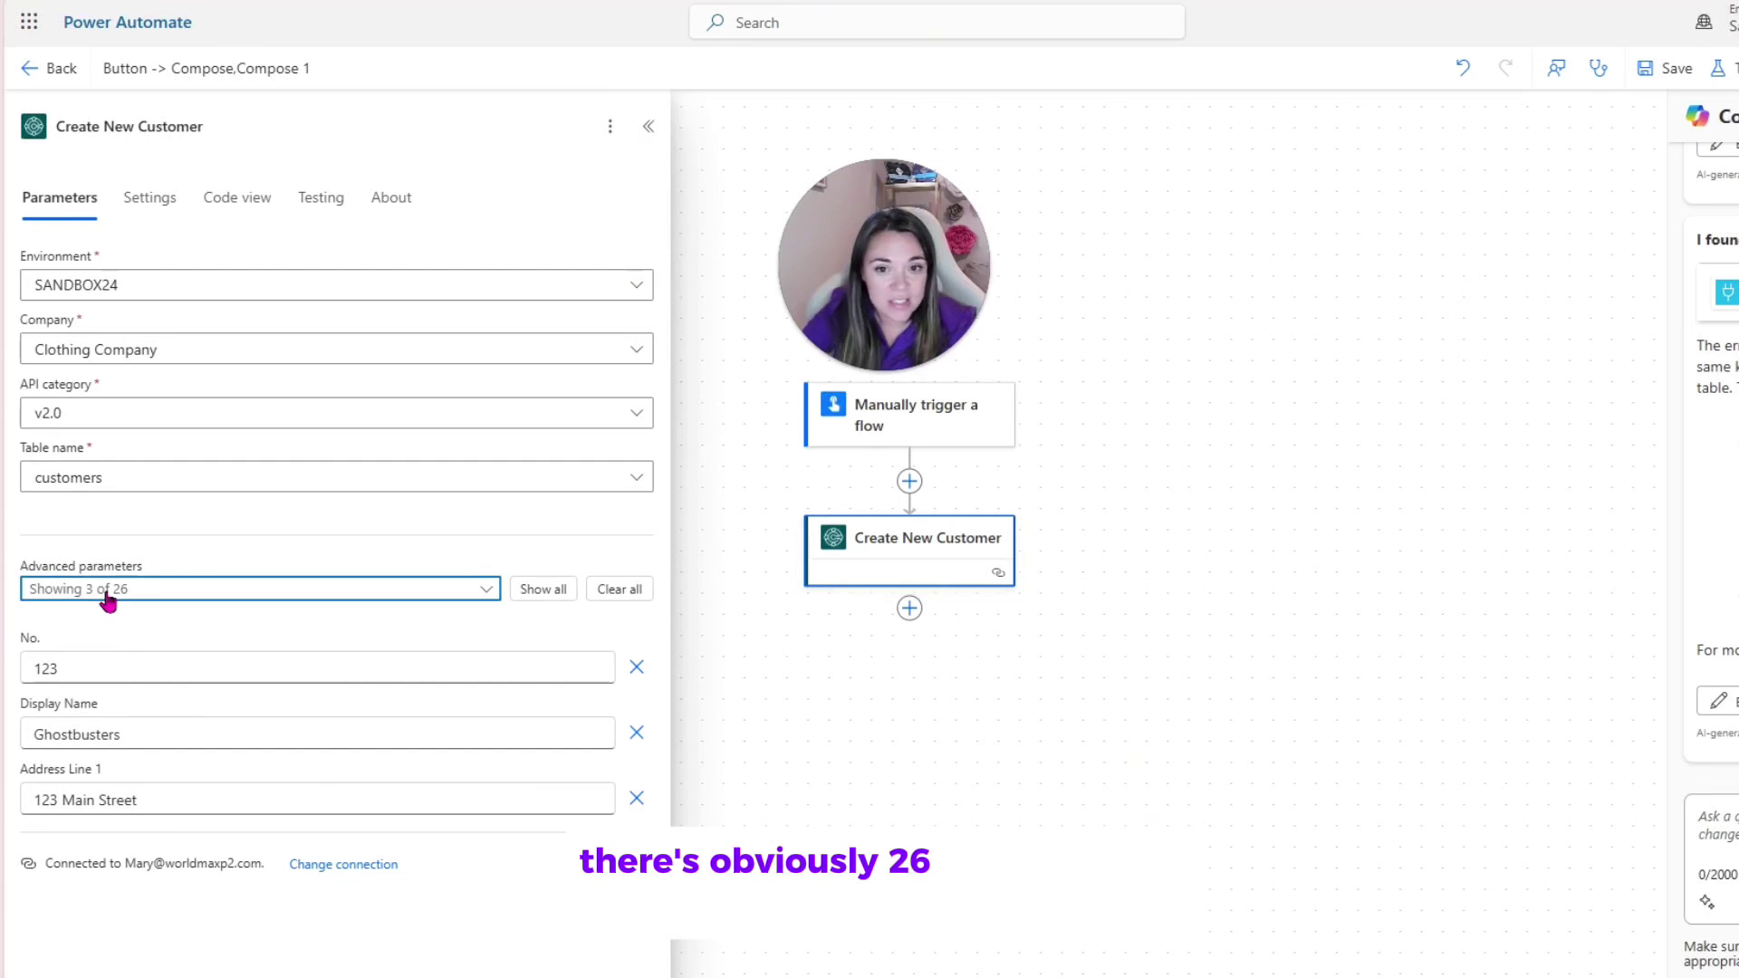
{"action": "left_click", "coordinate": [389, 640]}
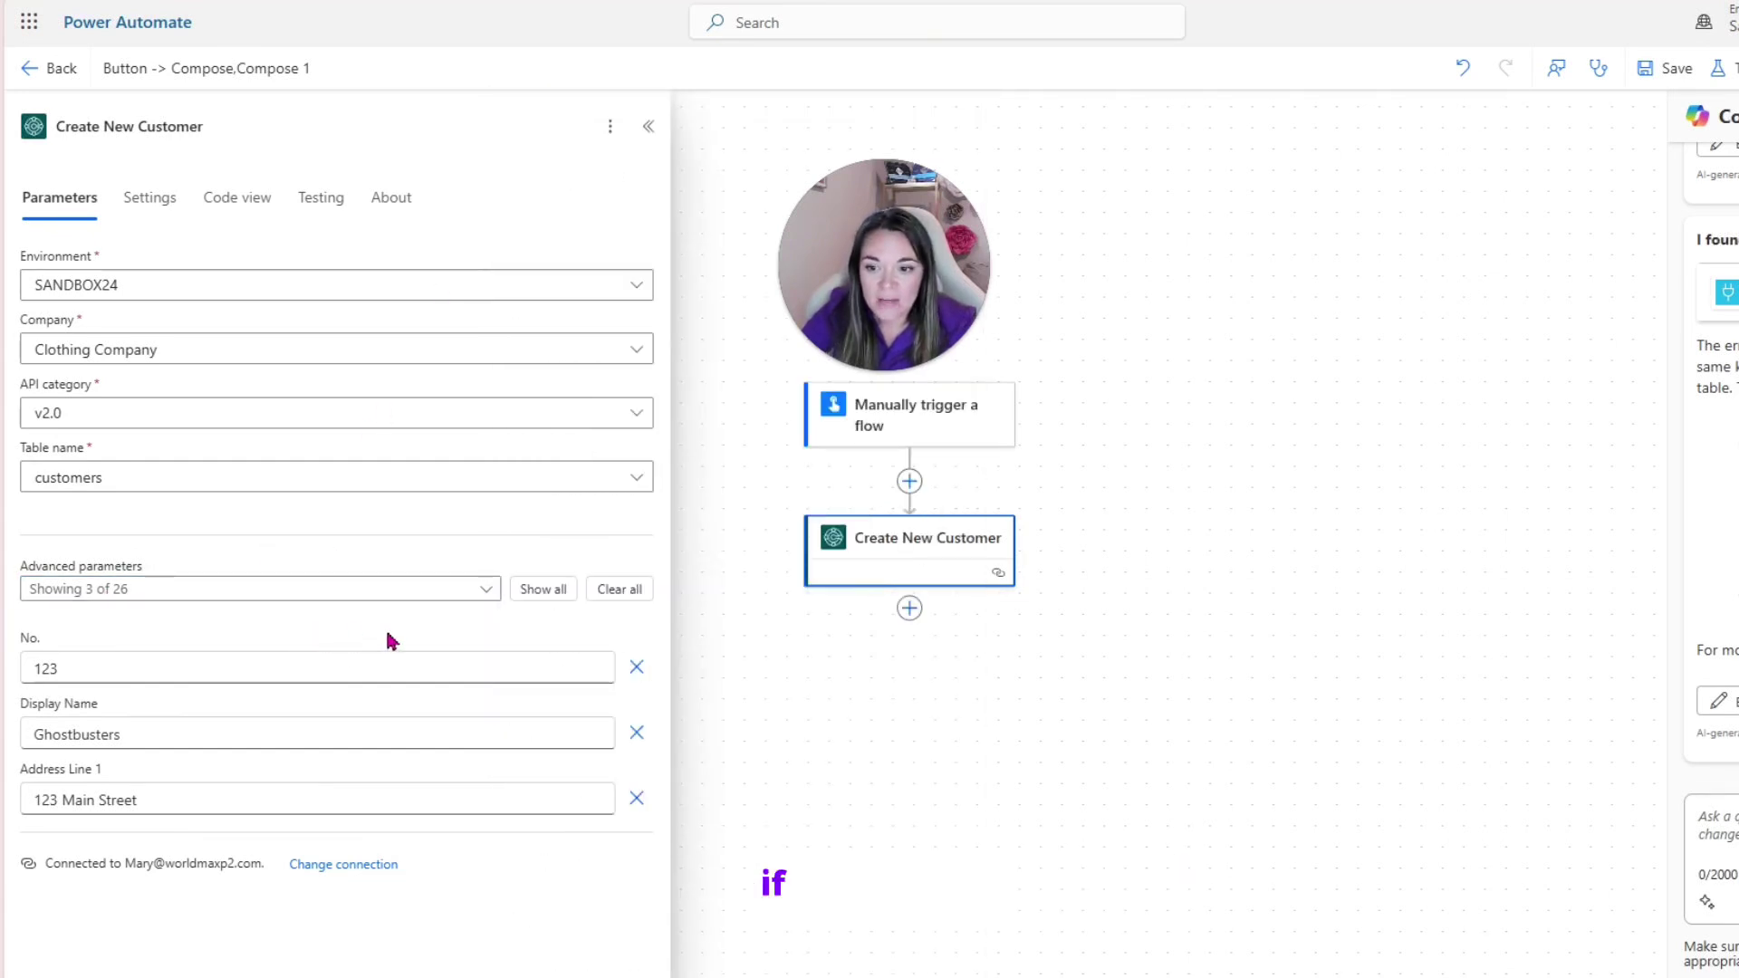
{"action": "left_click", "coordinate": [541, 593]}
{"action": "scroll", "coordinate": [334, 613], "scroll_direction": "down", "scroll_amount": 3}
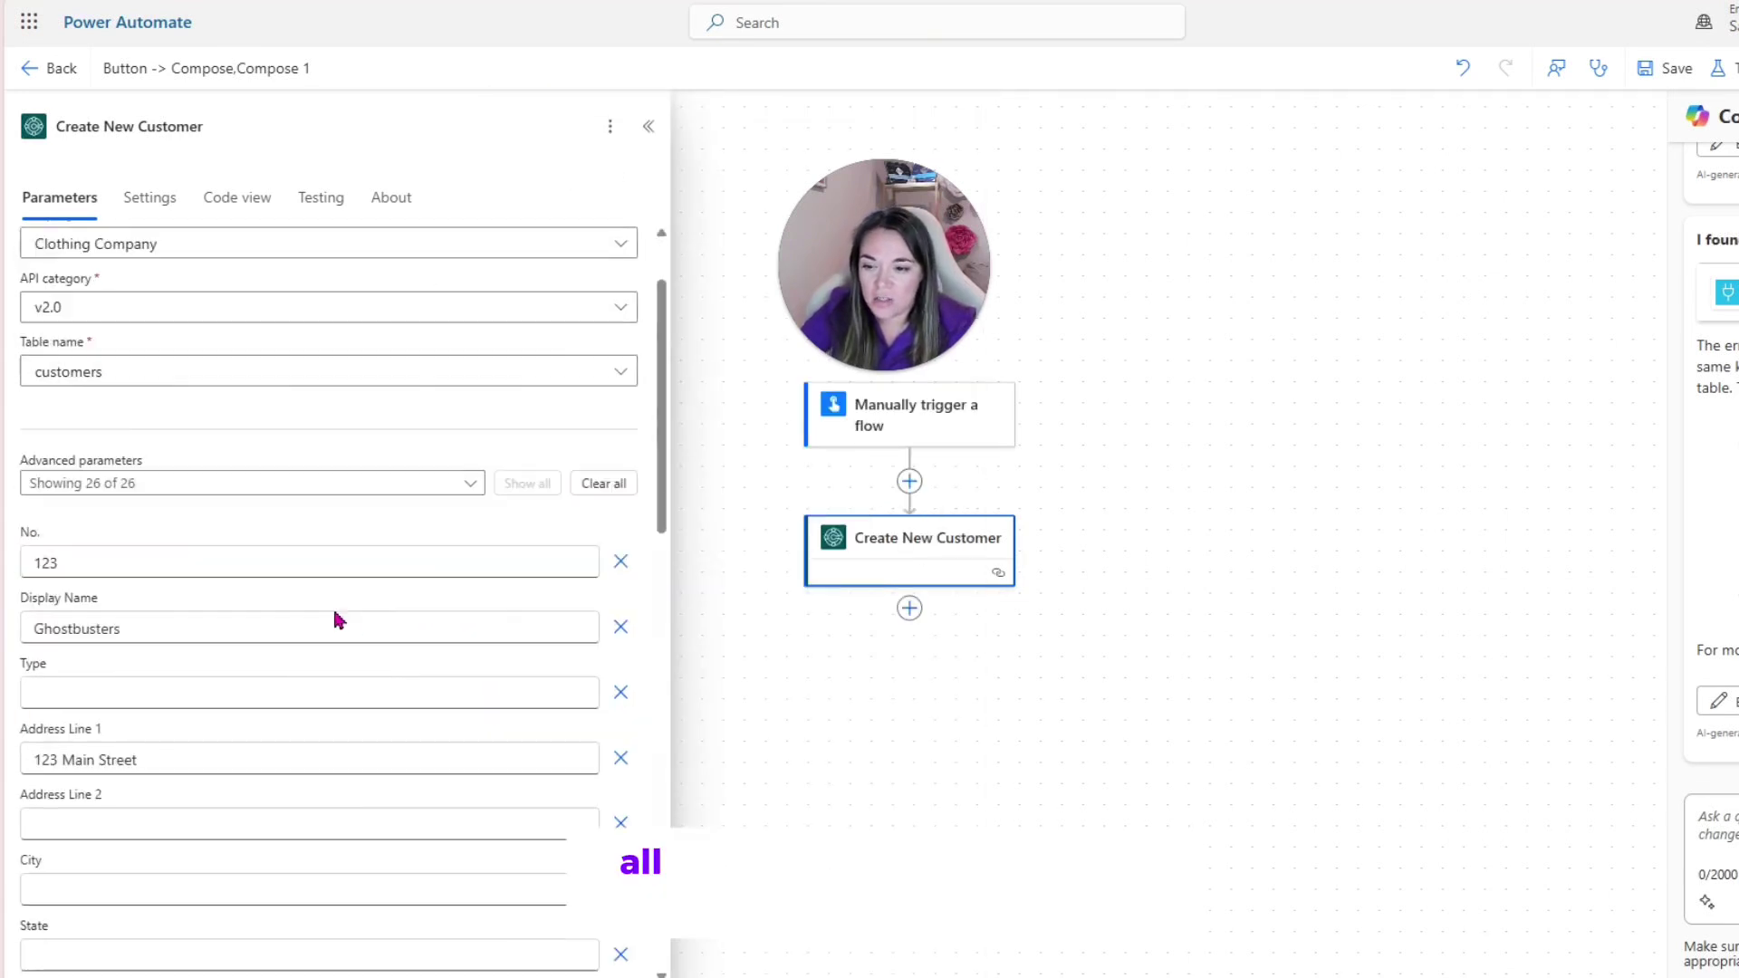
{"action": "scroll", "coordinate": [175, 804], "scroll_direction": "down", "scroll_amount": 3}
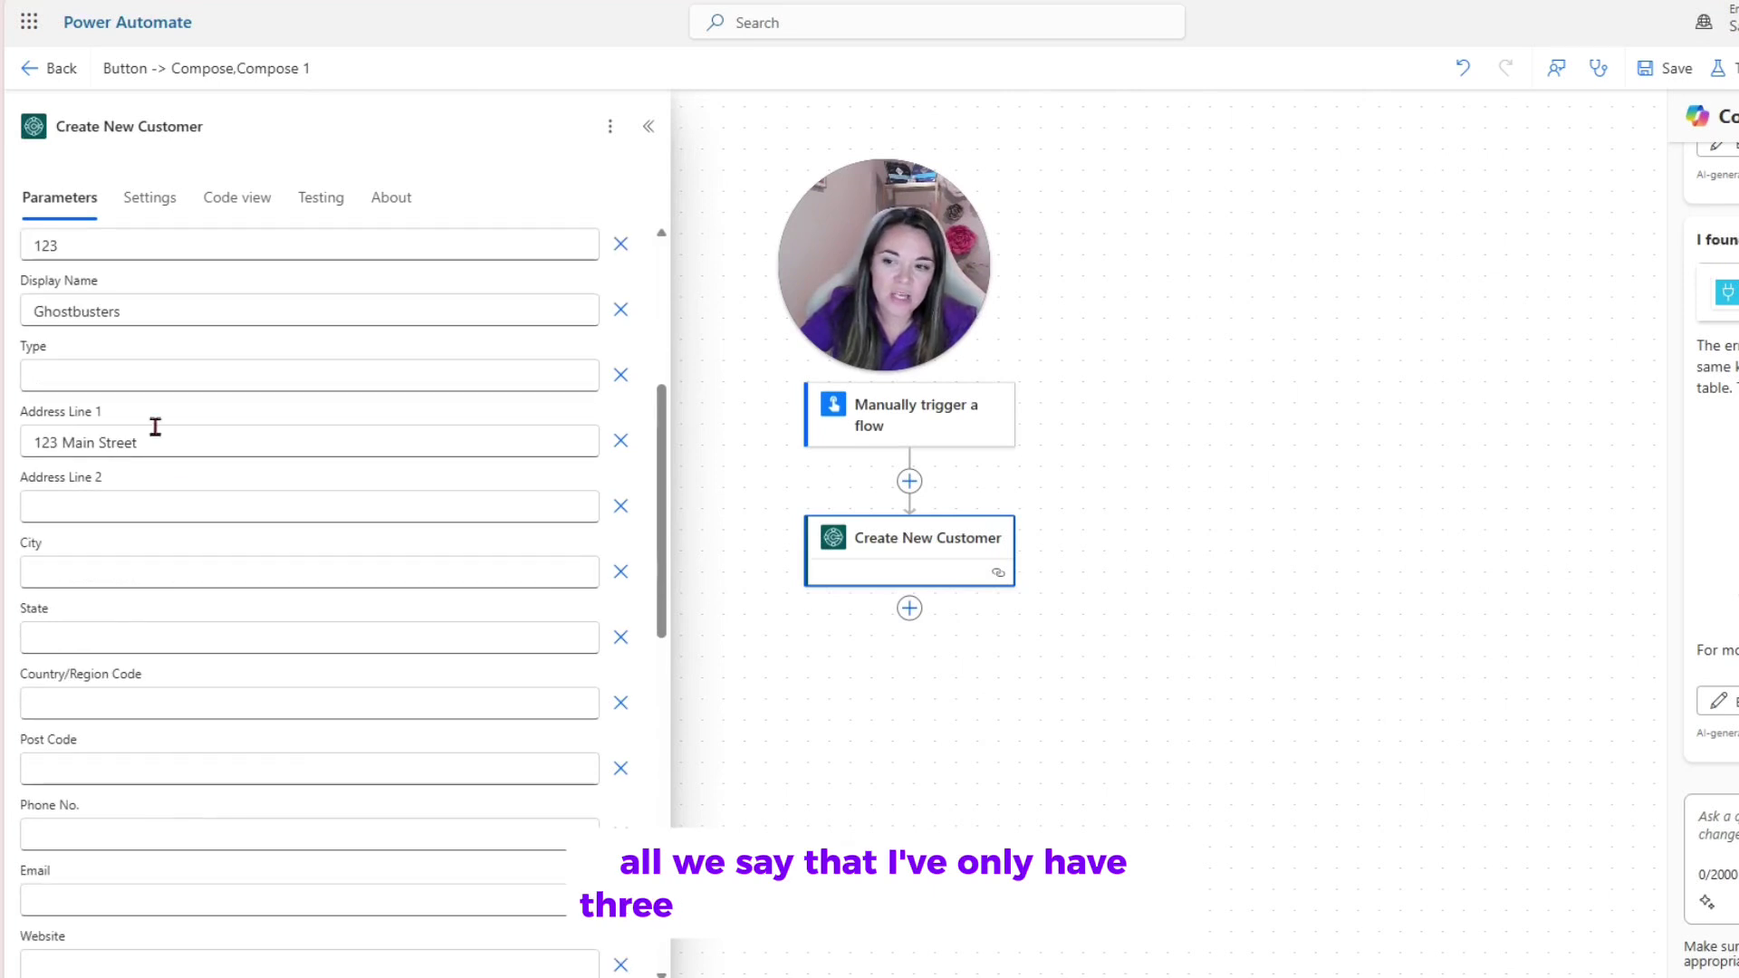
{"action": "scroll", "coordinate": [85, 299], "scroll_direction": "up", "scroll_amount": 1}
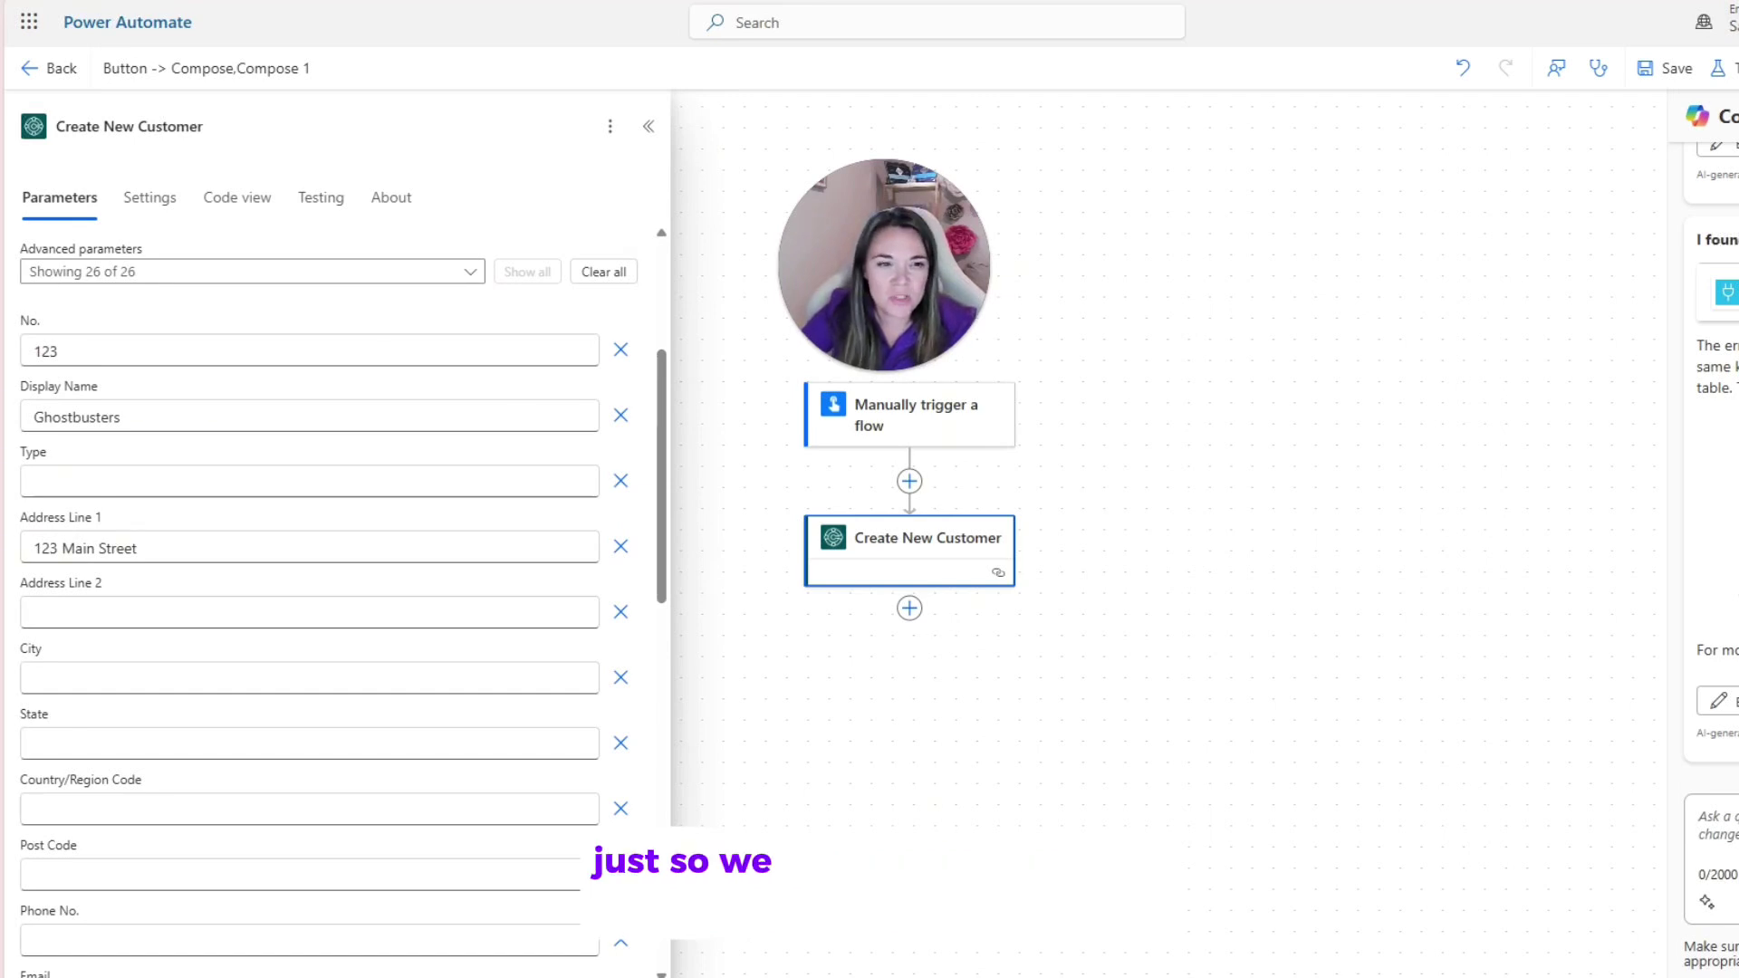
{"action": "left_click", "coordinate": [1718, 68]}
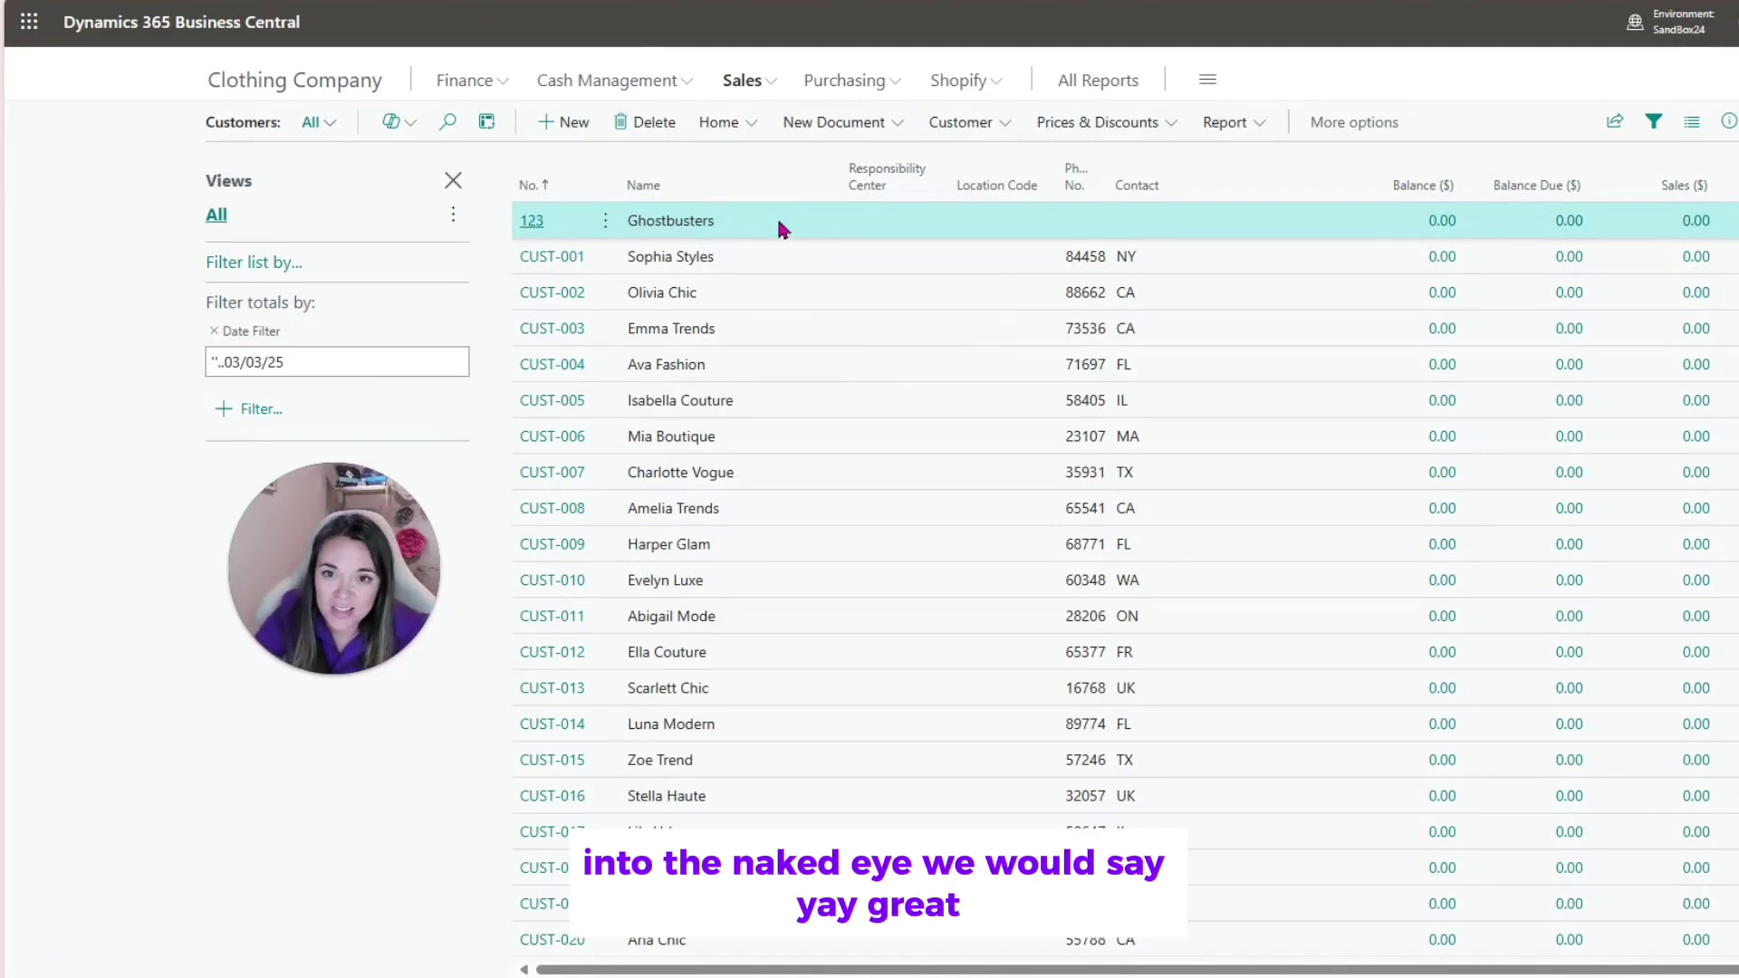
Switch to Business Central, open the Ghostbusters customer card and expand its General and Address & Contact details.
{"action": "left_click", "coordinate": [536, 222]}
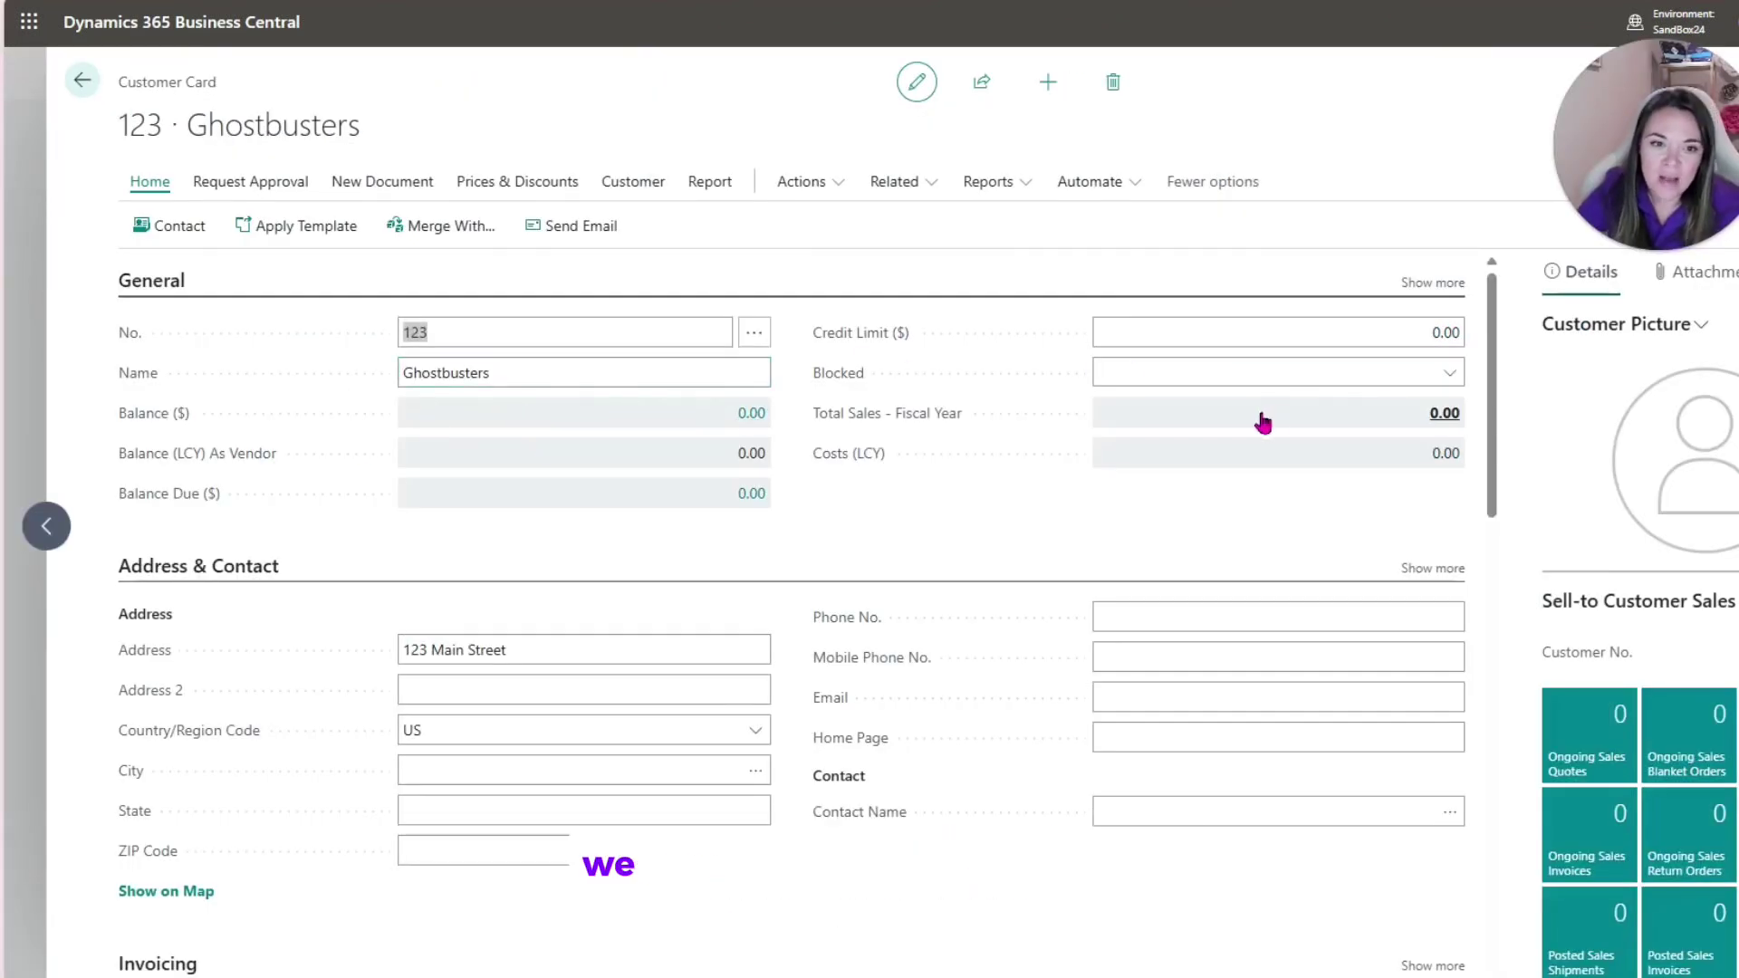
{"action": "left_click", "coordinate": [1435, 282]}
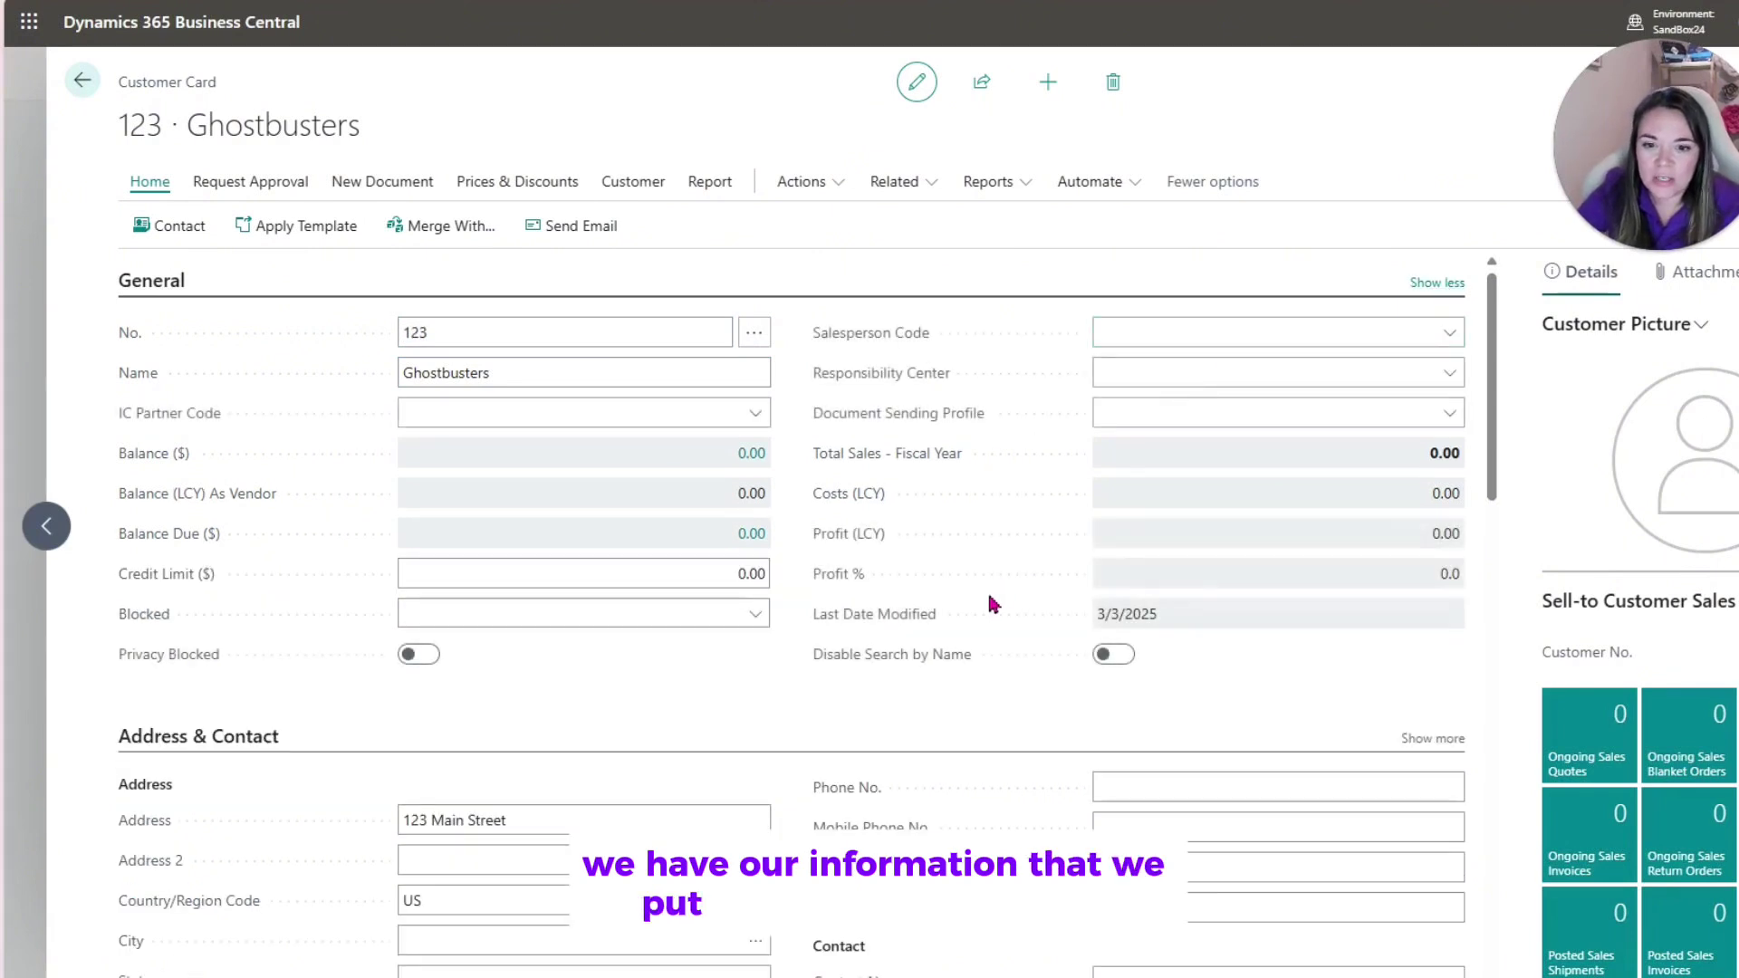
{"action": "scroll", "coordinate": [1479, 486], "scroll_direction": "down", "scroll_amount": 2}
{"action": "left_click", "coordinate": [1437, 530]}
{"action": "scroll", "coordinate": [1024, 543], "scroll_direction": "down", "scroll_amount": 5}
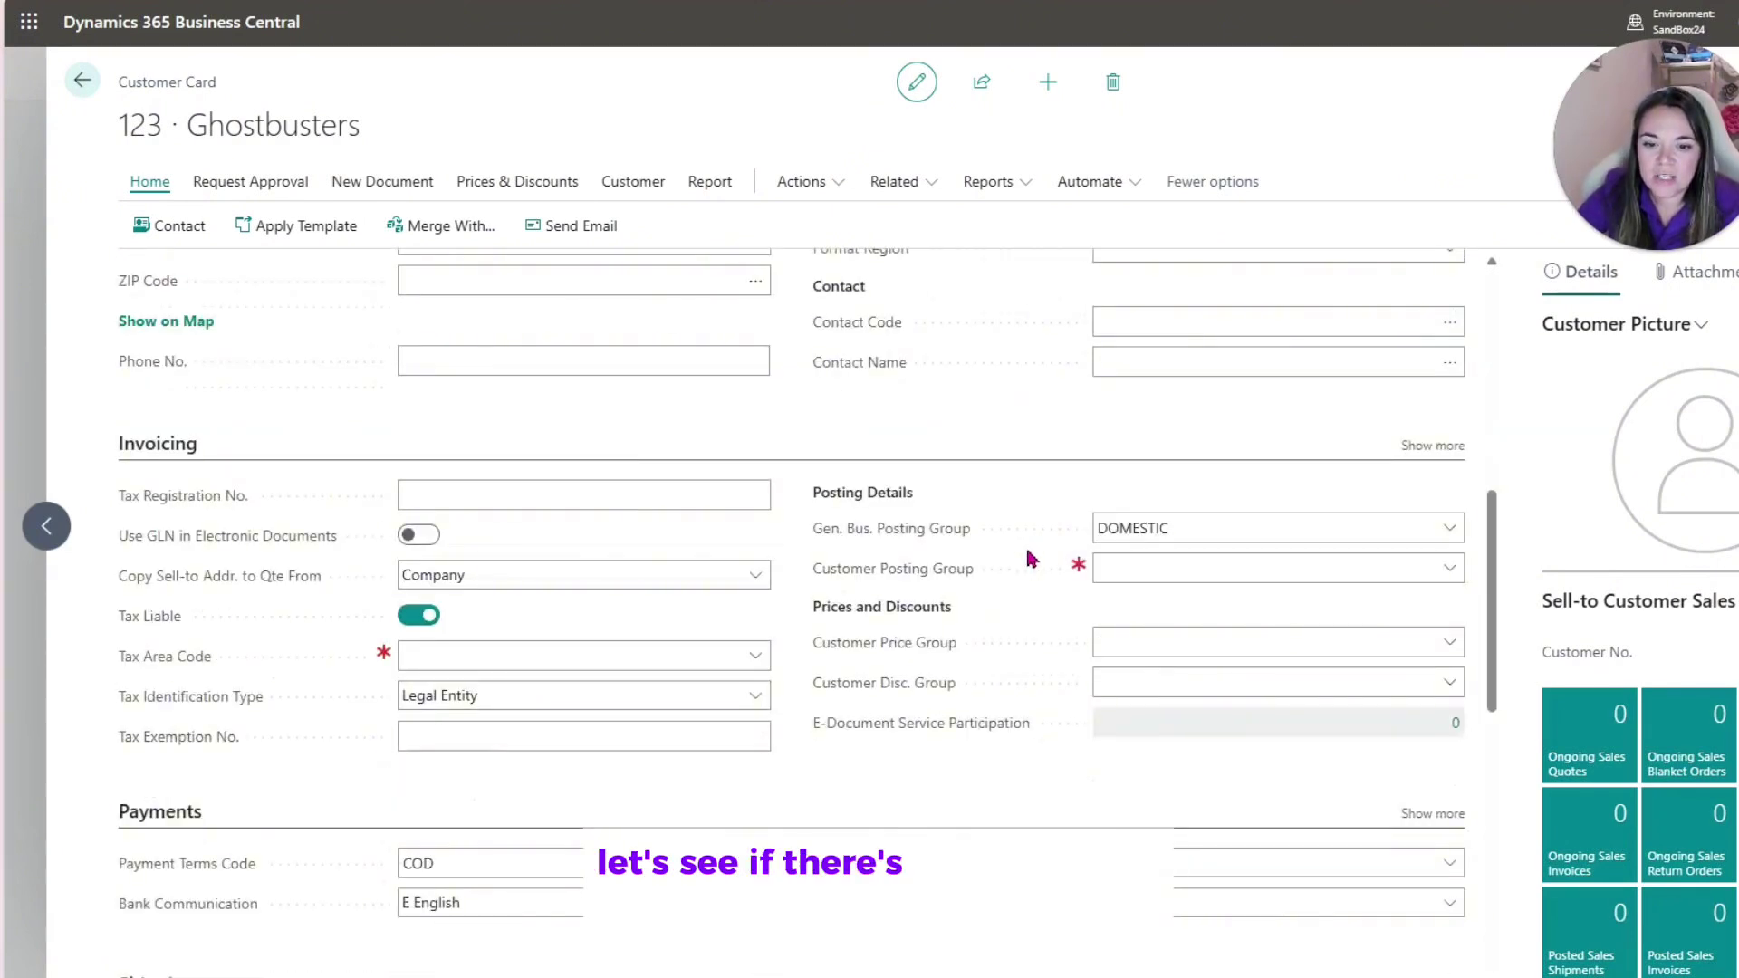
Examine the customer card's invoicing, posting group, payment and shipping fields for missing or defaulted values.
{"action": "scroll", "coordinate": [1015, 508], "scroll_direction": "down", "scroll_amount": 1}
{"action": "left_click", "coordinate": [1167, 466]}
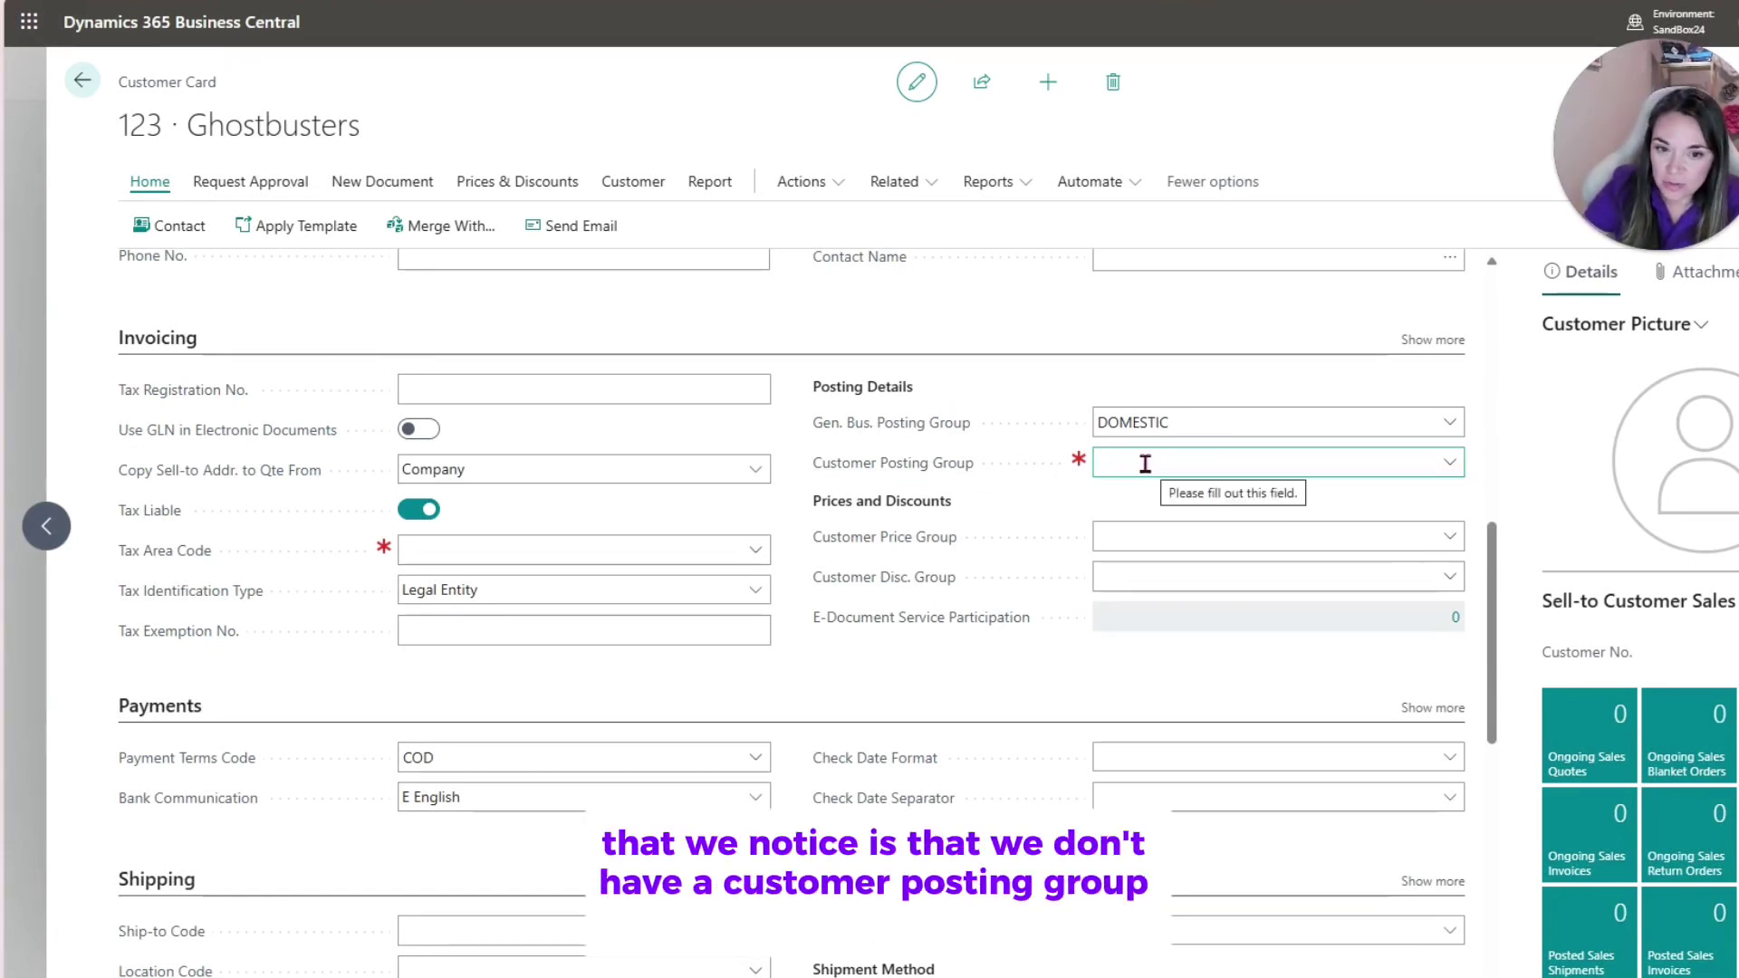
{"action": "left_click", "coordinate": [878, 430]}
{"action": "left_click", "coordinate": [1171, 419]}
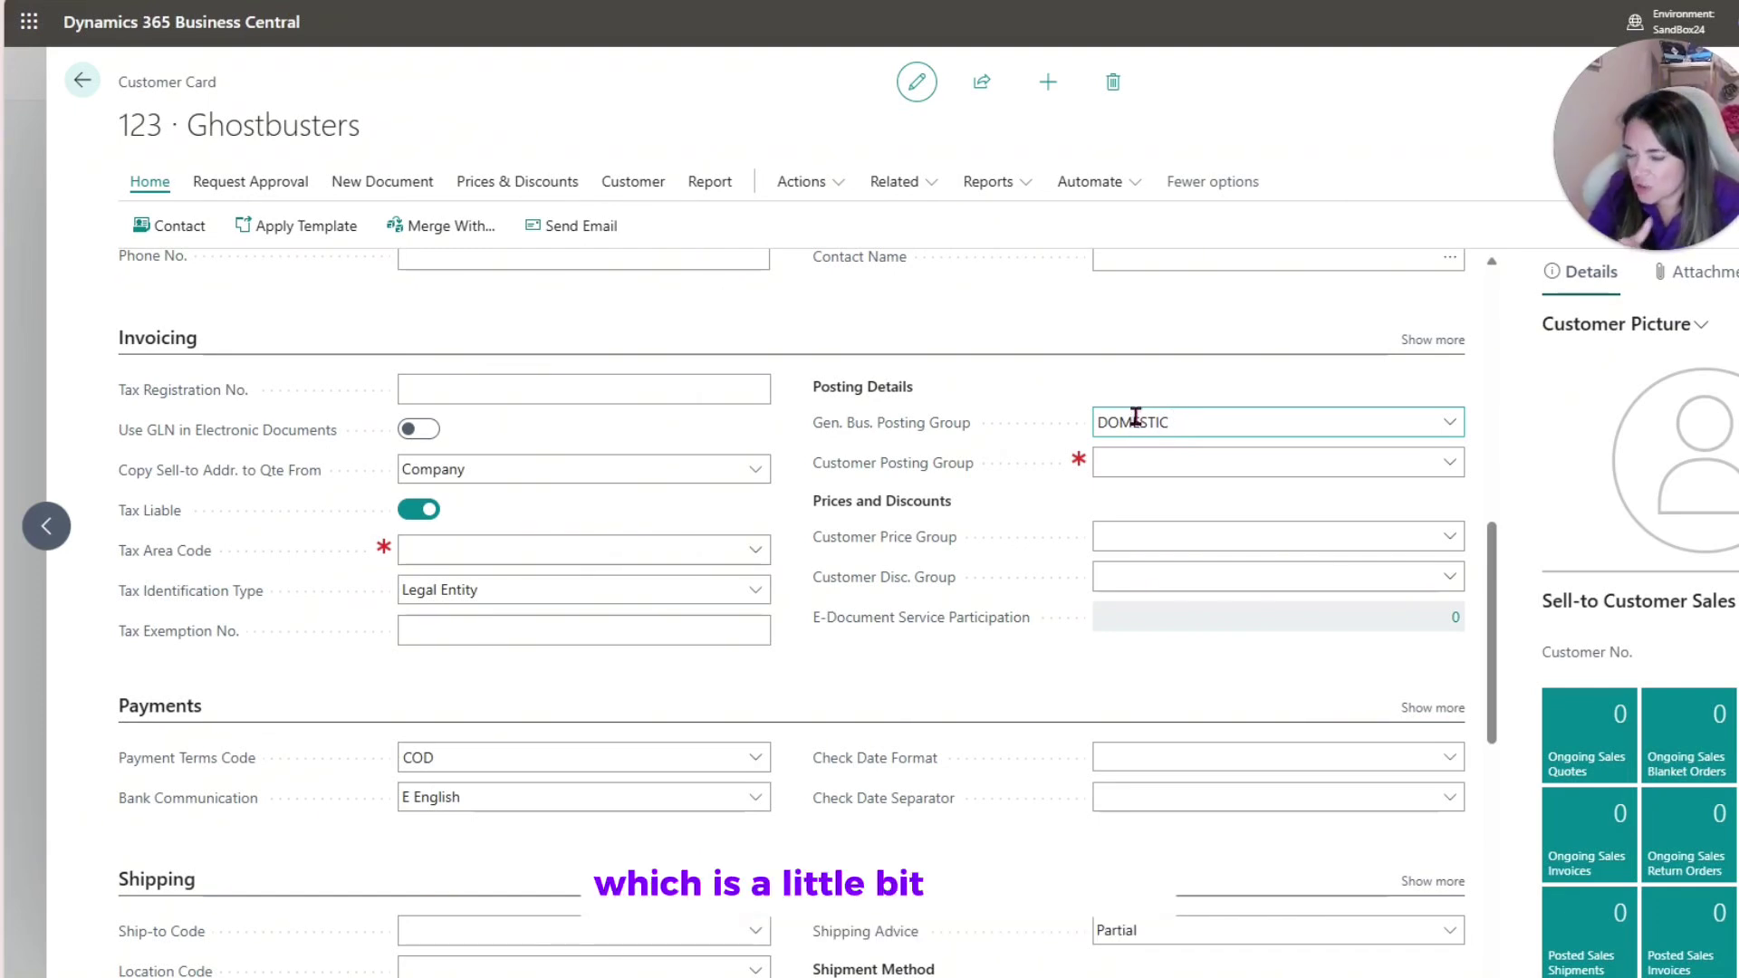
{"action": "scroll", "coordinate": [422, 701], "scroll_direction": "down", "scroll_amount": 1}
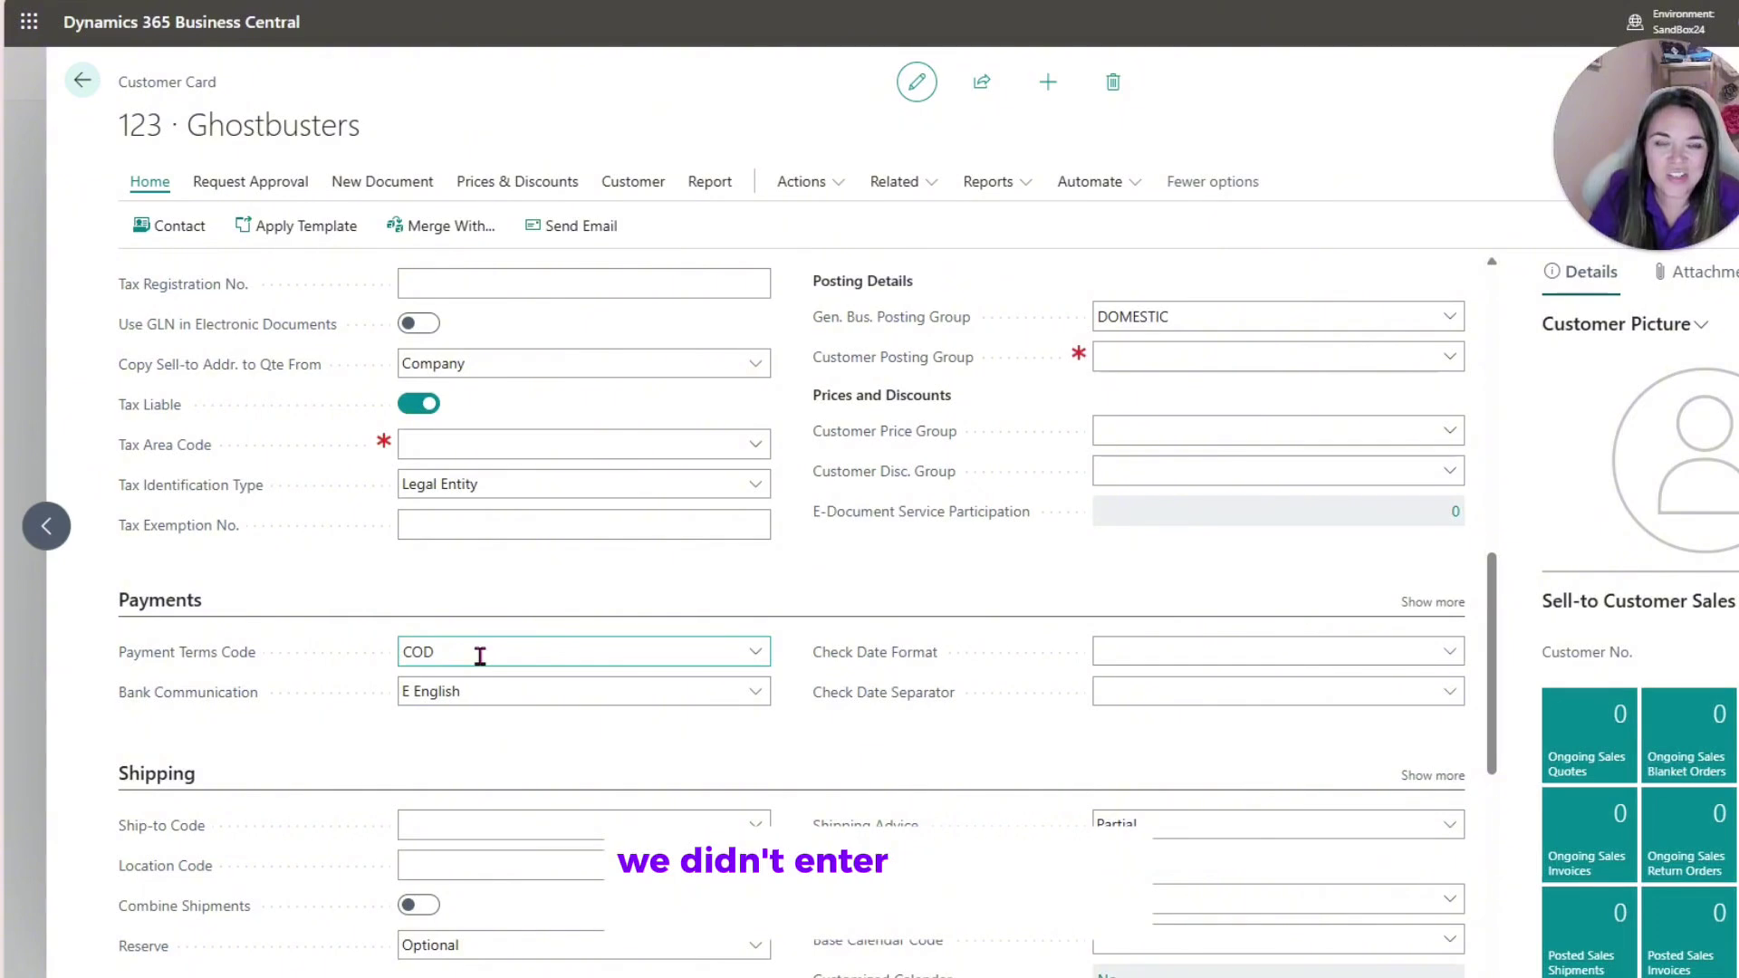
{"action": "scroll", "coordinate": [475, 657], "scroll_direction": "down", "scroll_amount": 5}
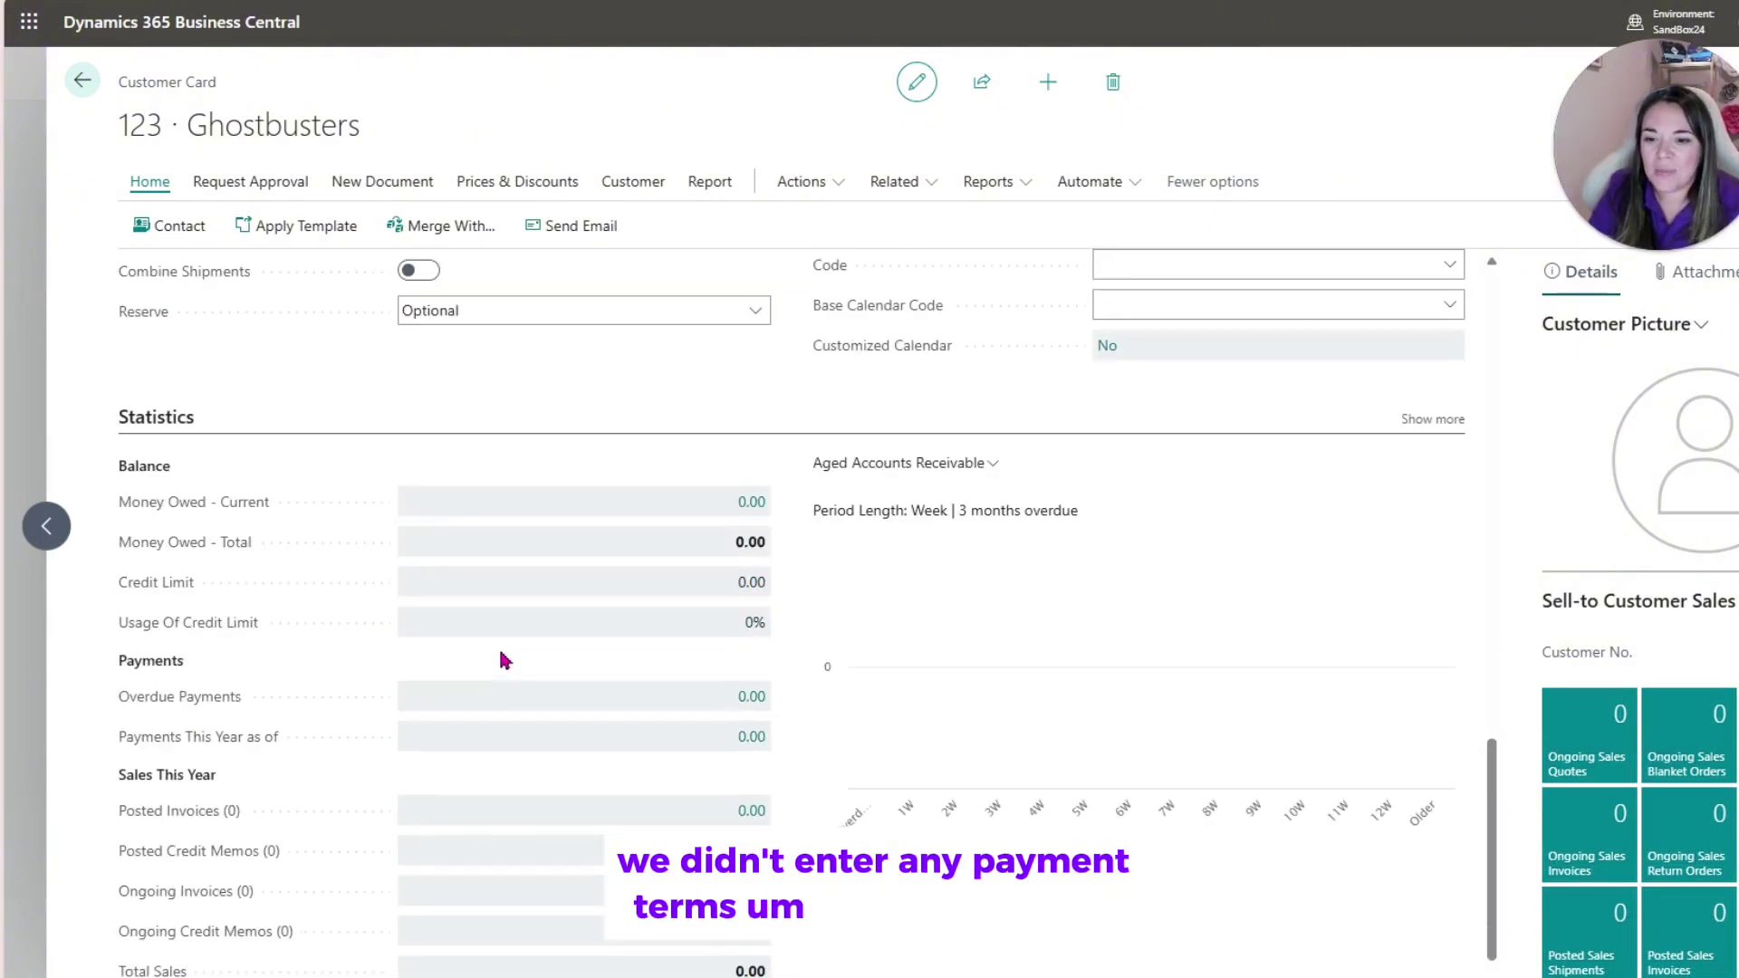
{"action": "scroll", "coordinate": [501, 656], "scroll_direction": "up", "scroll_amount": 12}
{"action": "scroll", "coordinate": [534, 634], "scroll_direction": "up", "scroll_amount": 3}
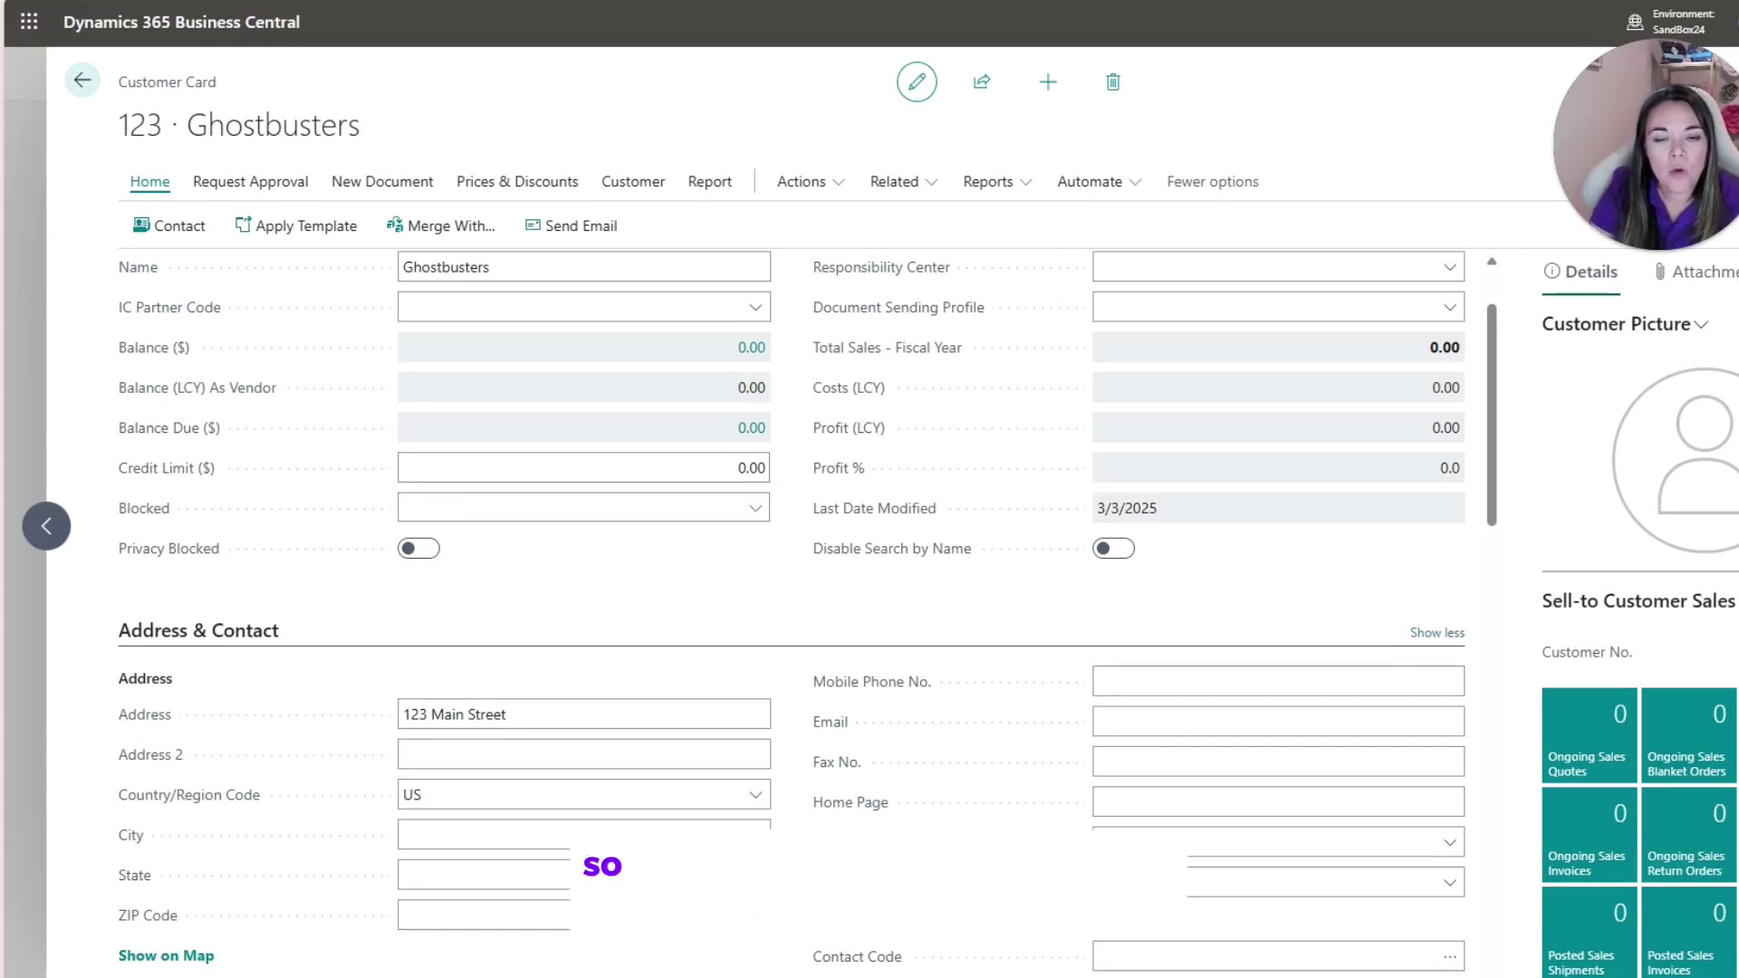
Search for "configuration template" and open the Configuration Templates list.
{"action": "key", "text": "alt+q"}
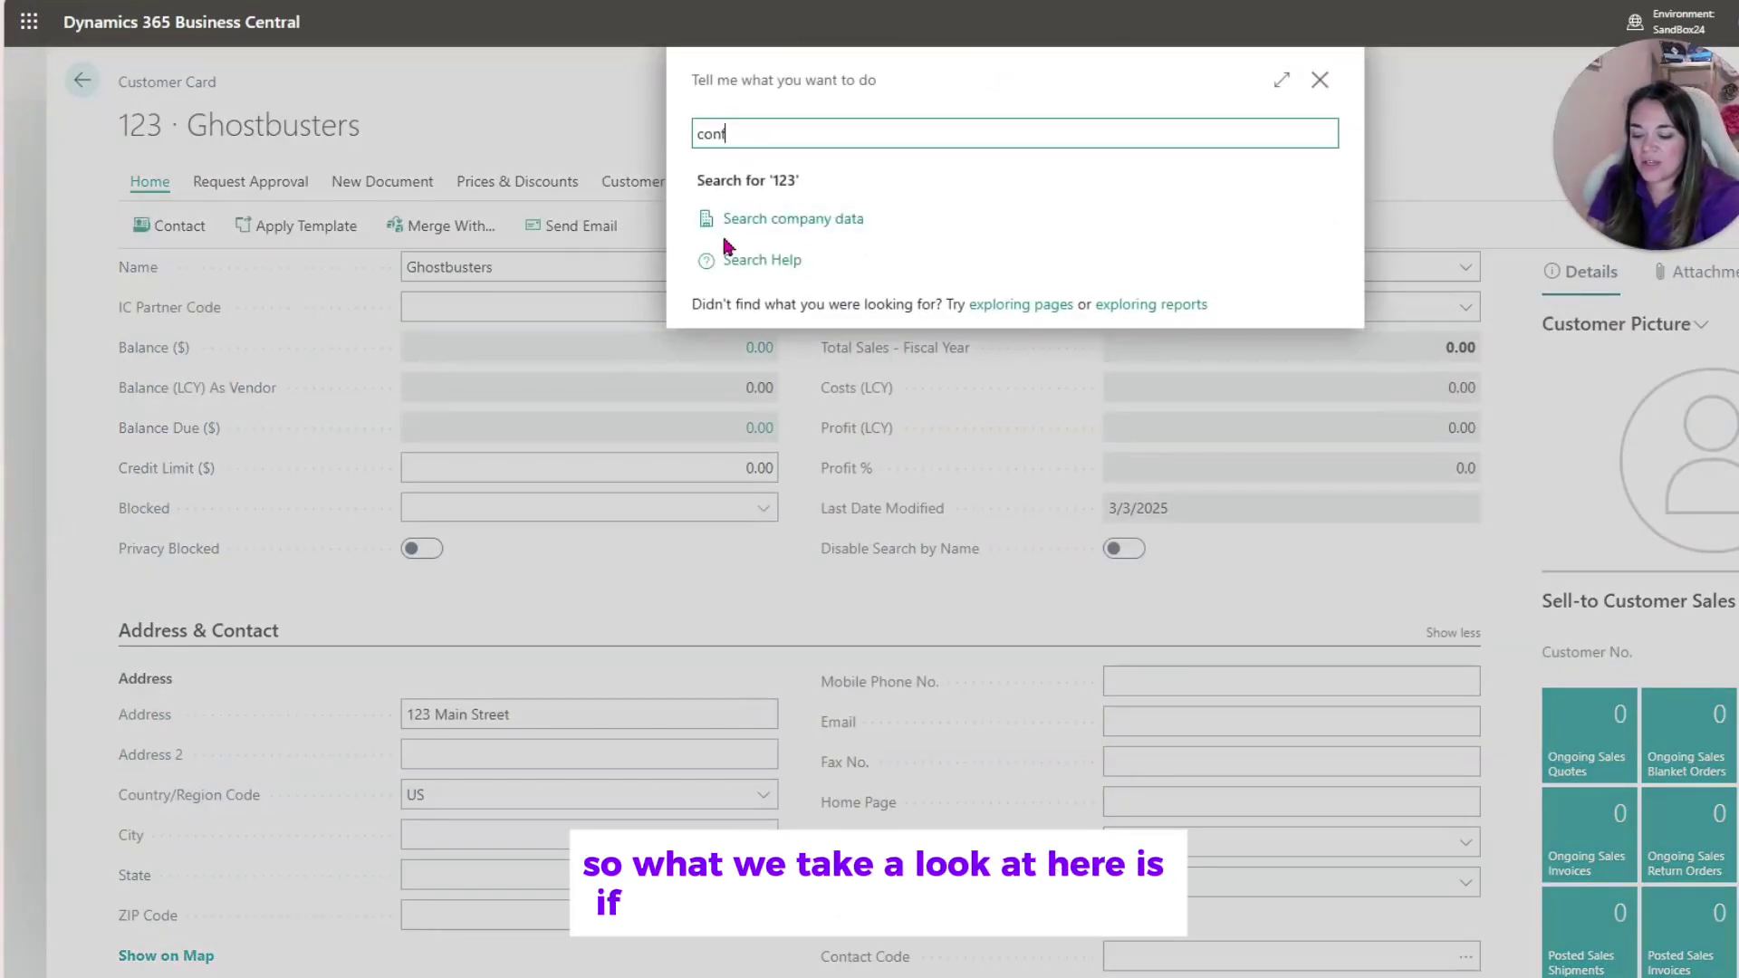
{"action": "type", "text": "configuration temp"}
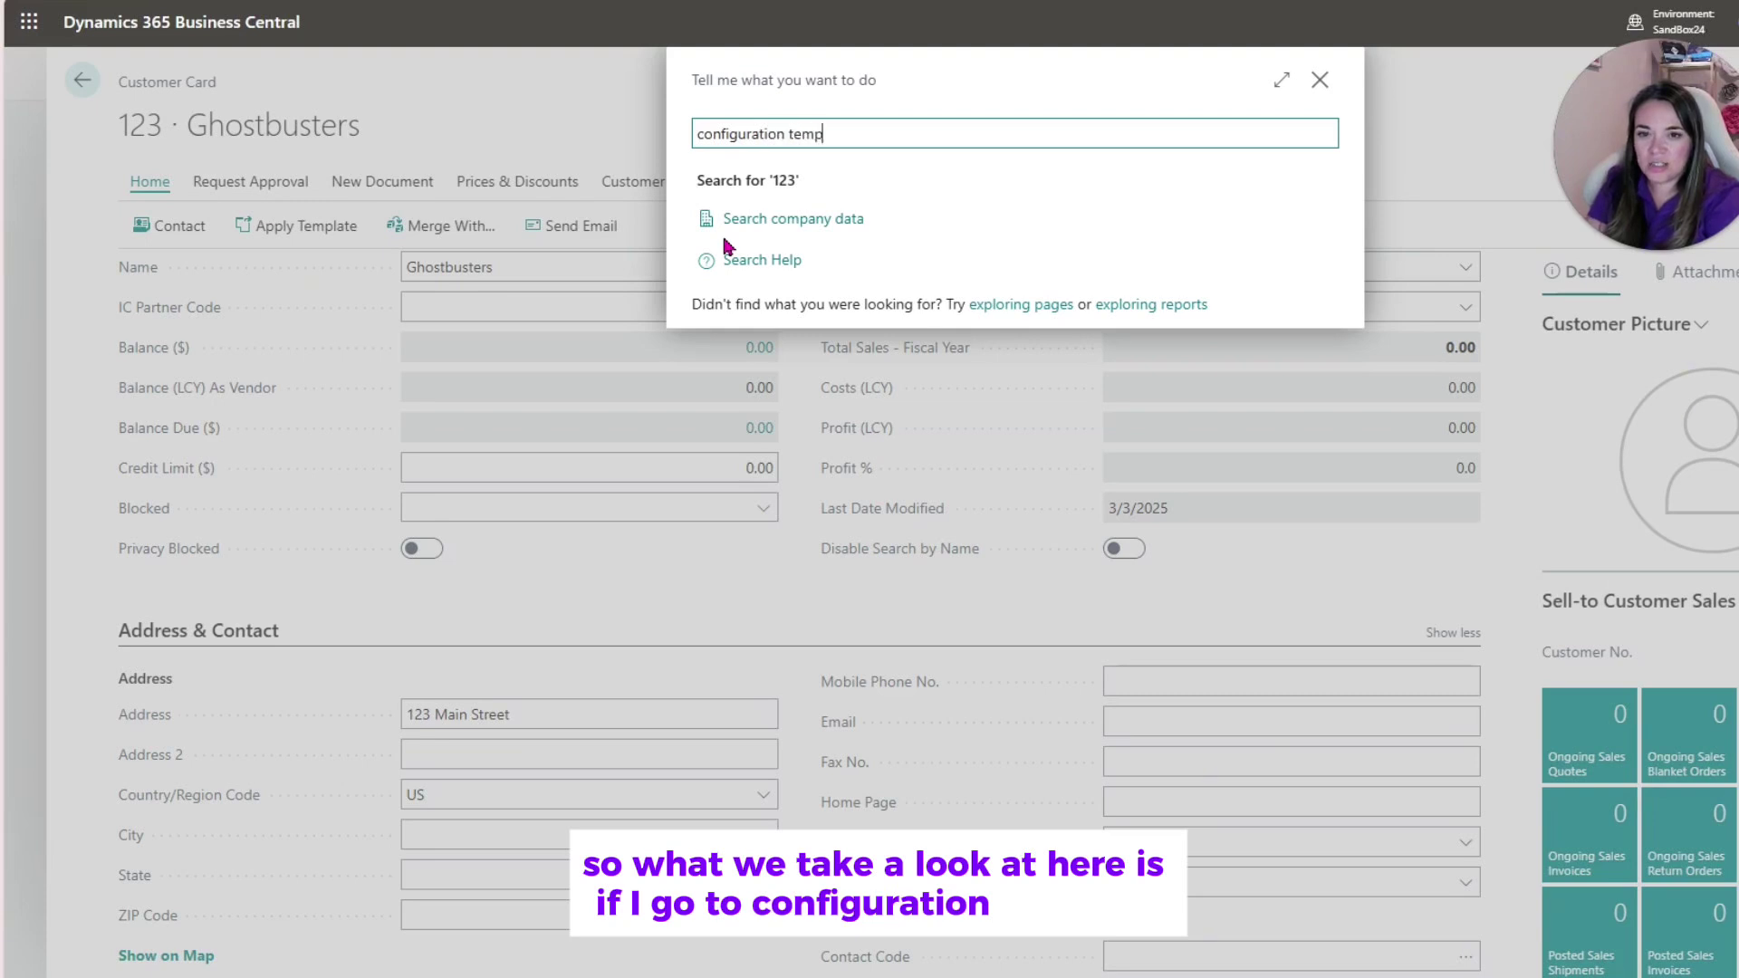
{"action": "type", "text": "late"}
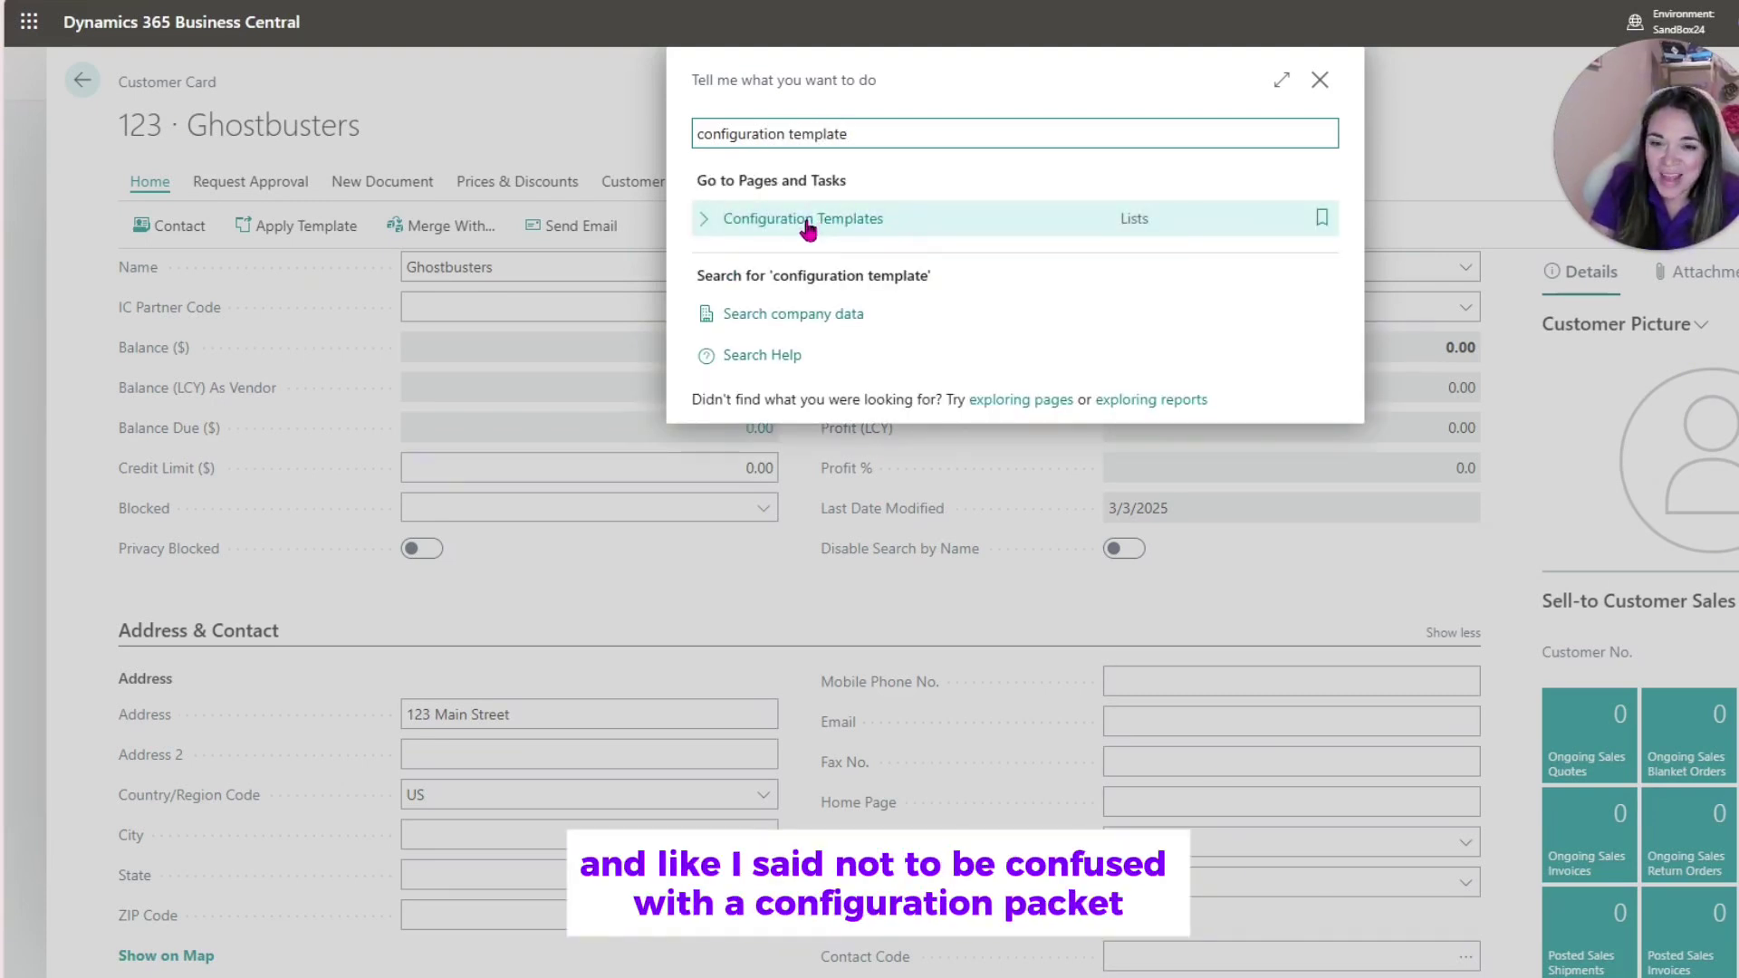
{"action": "left_click", "coordinate": [808, 225]}
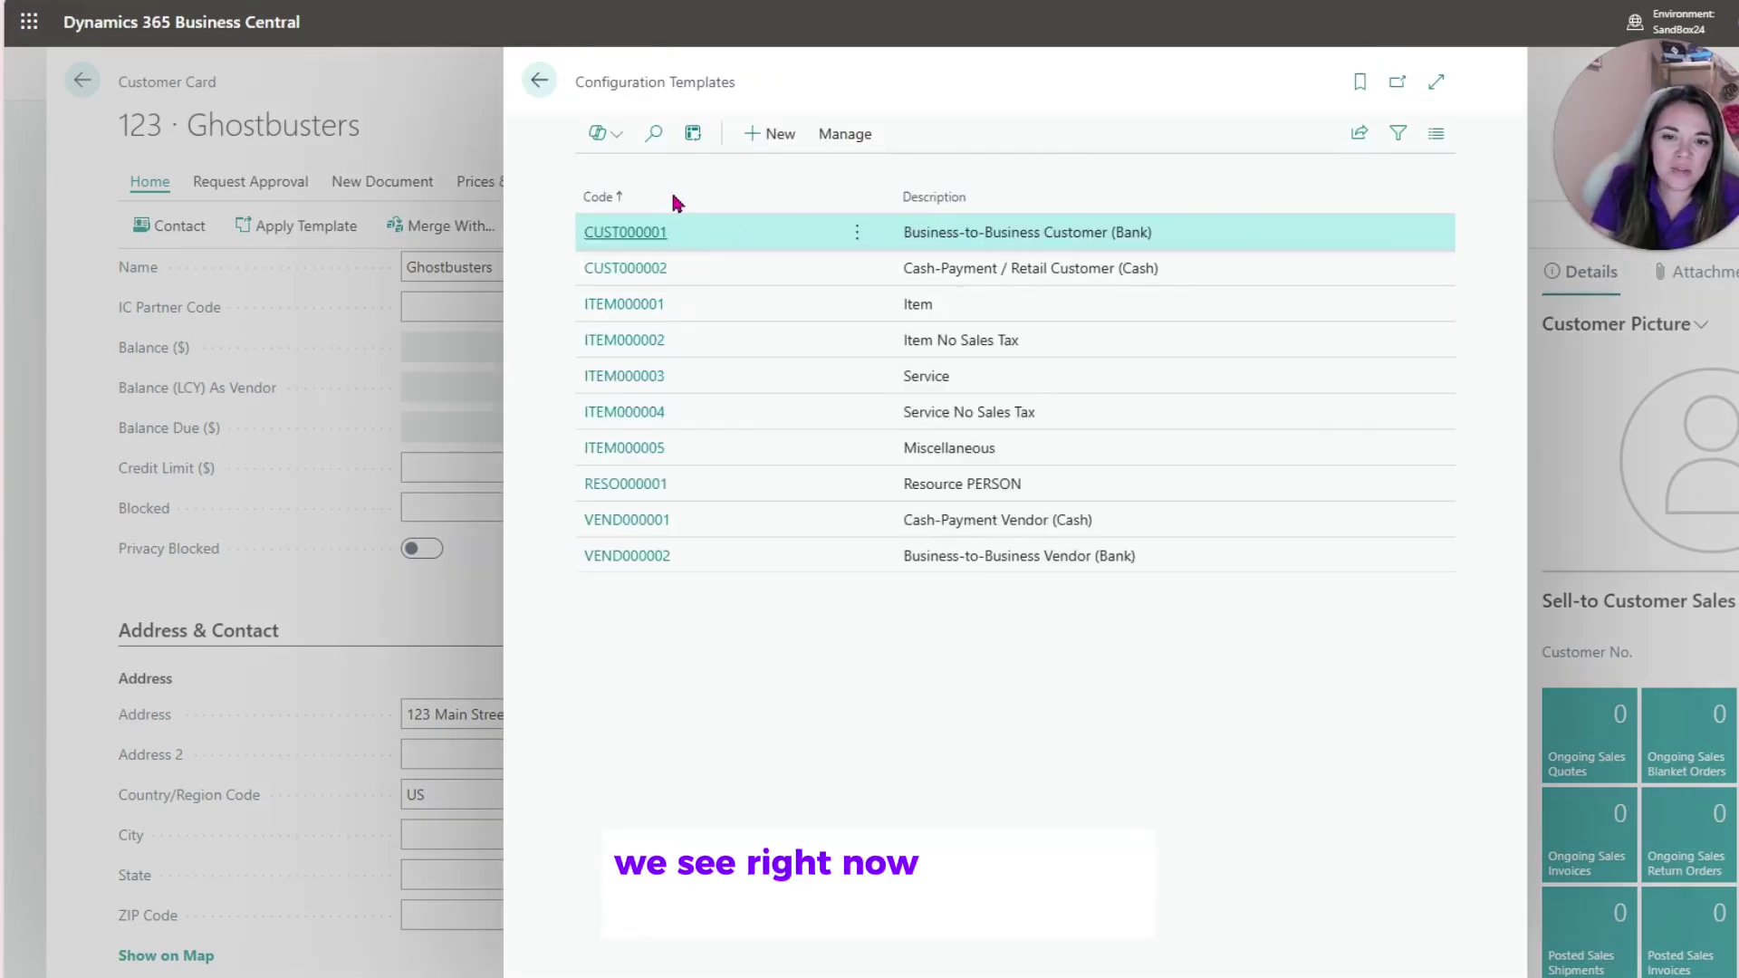
Open configuration template CUST000002 to examine its default field values, and return to the template list.
{"action": "left_click", "coordinate": [633, 270]}
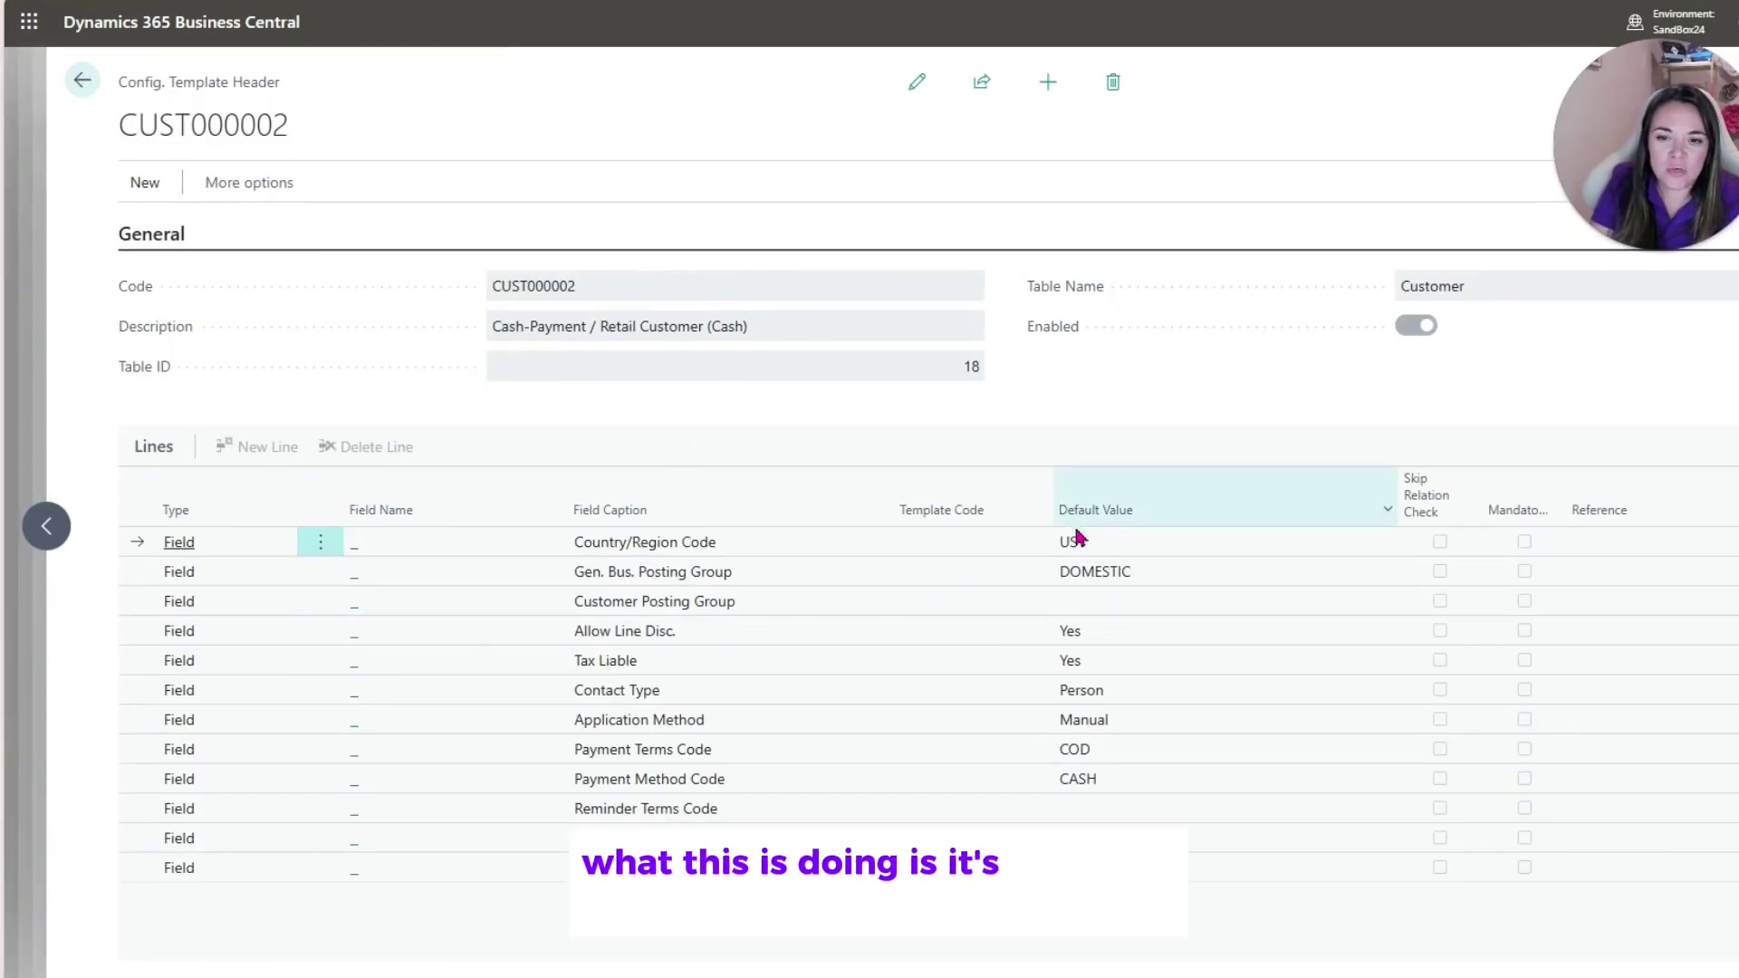
{"action": "left_click", "coordinate": [1153, 695]}
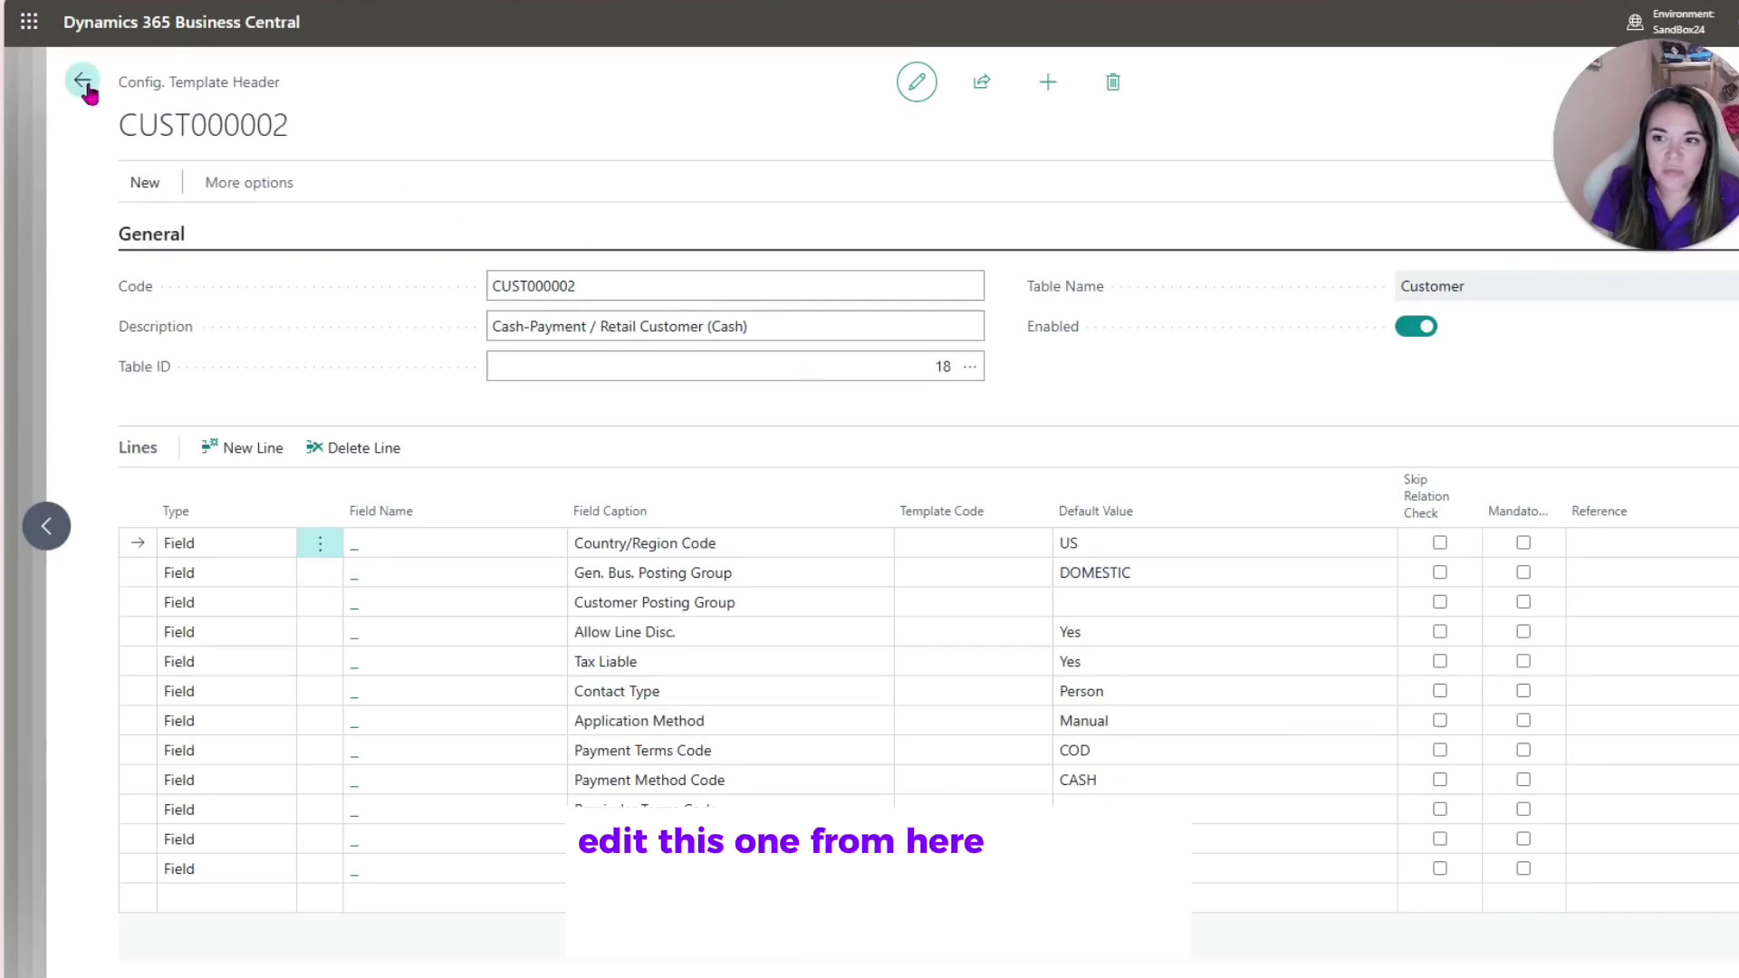
{"action": "left_click", "coordinate": [82, 87]}
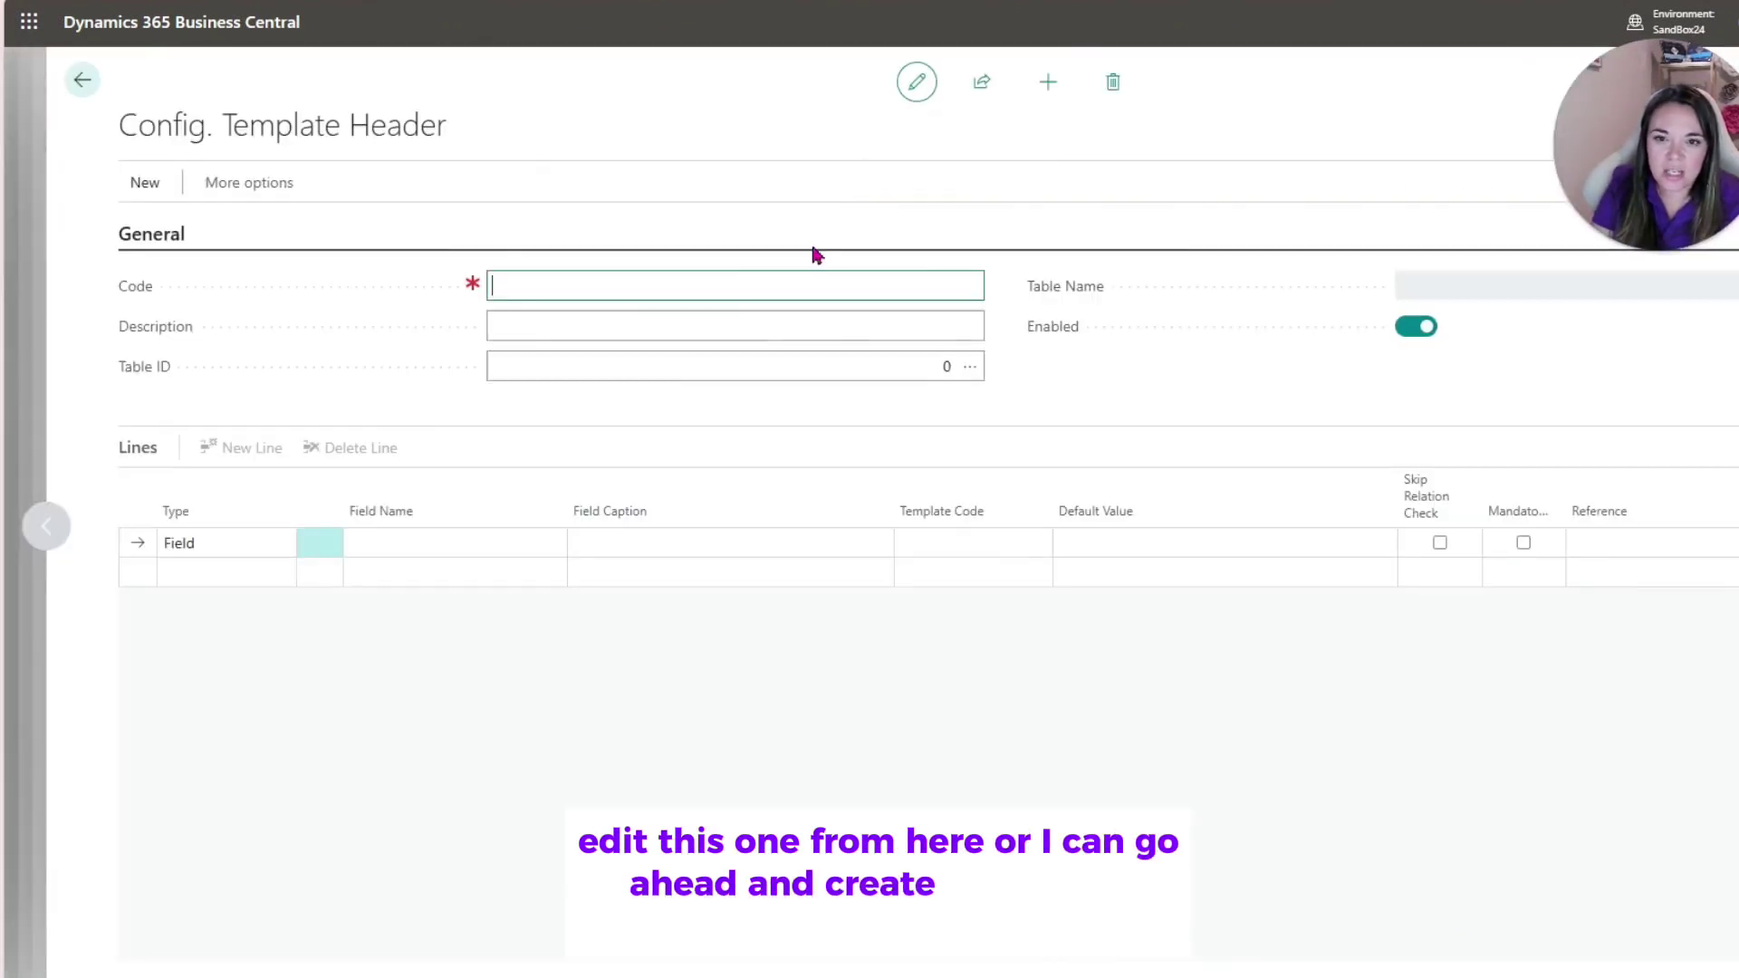
Create a configuration template with code C. POSTING, description Customer Posting and table ID 18 (Customer).
{"action": "left_click", "coordinate": [739, 333]}
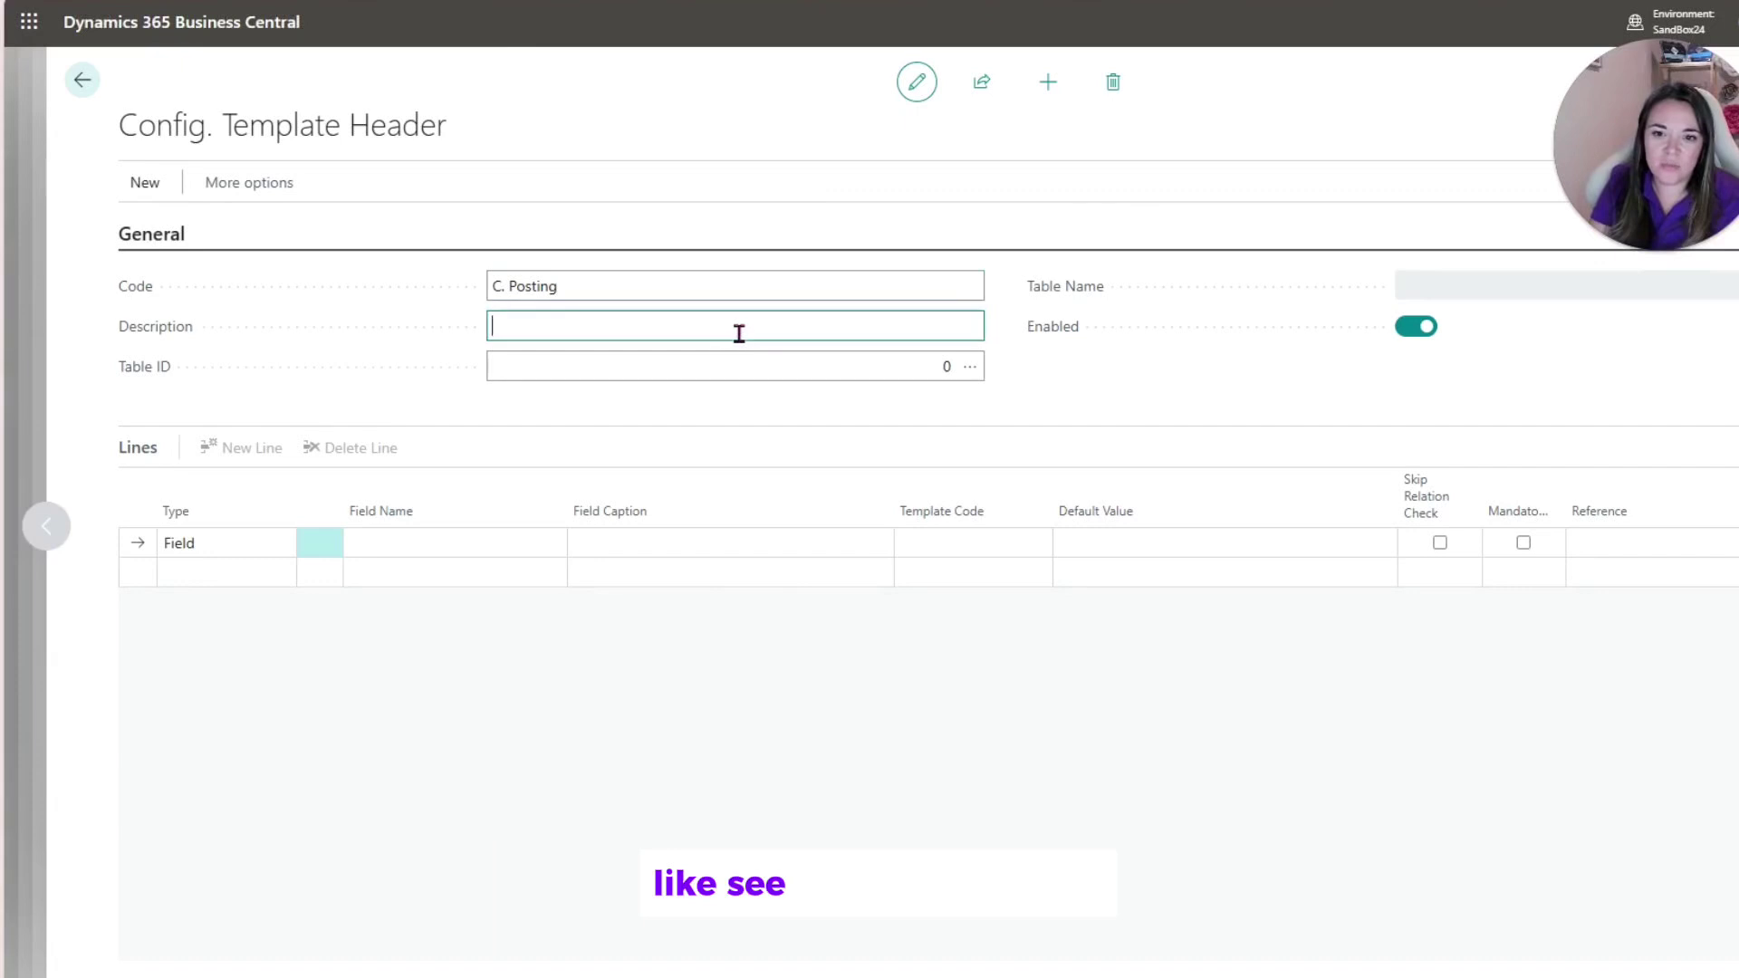
{"action": "type", "text": "Customer Posting"}
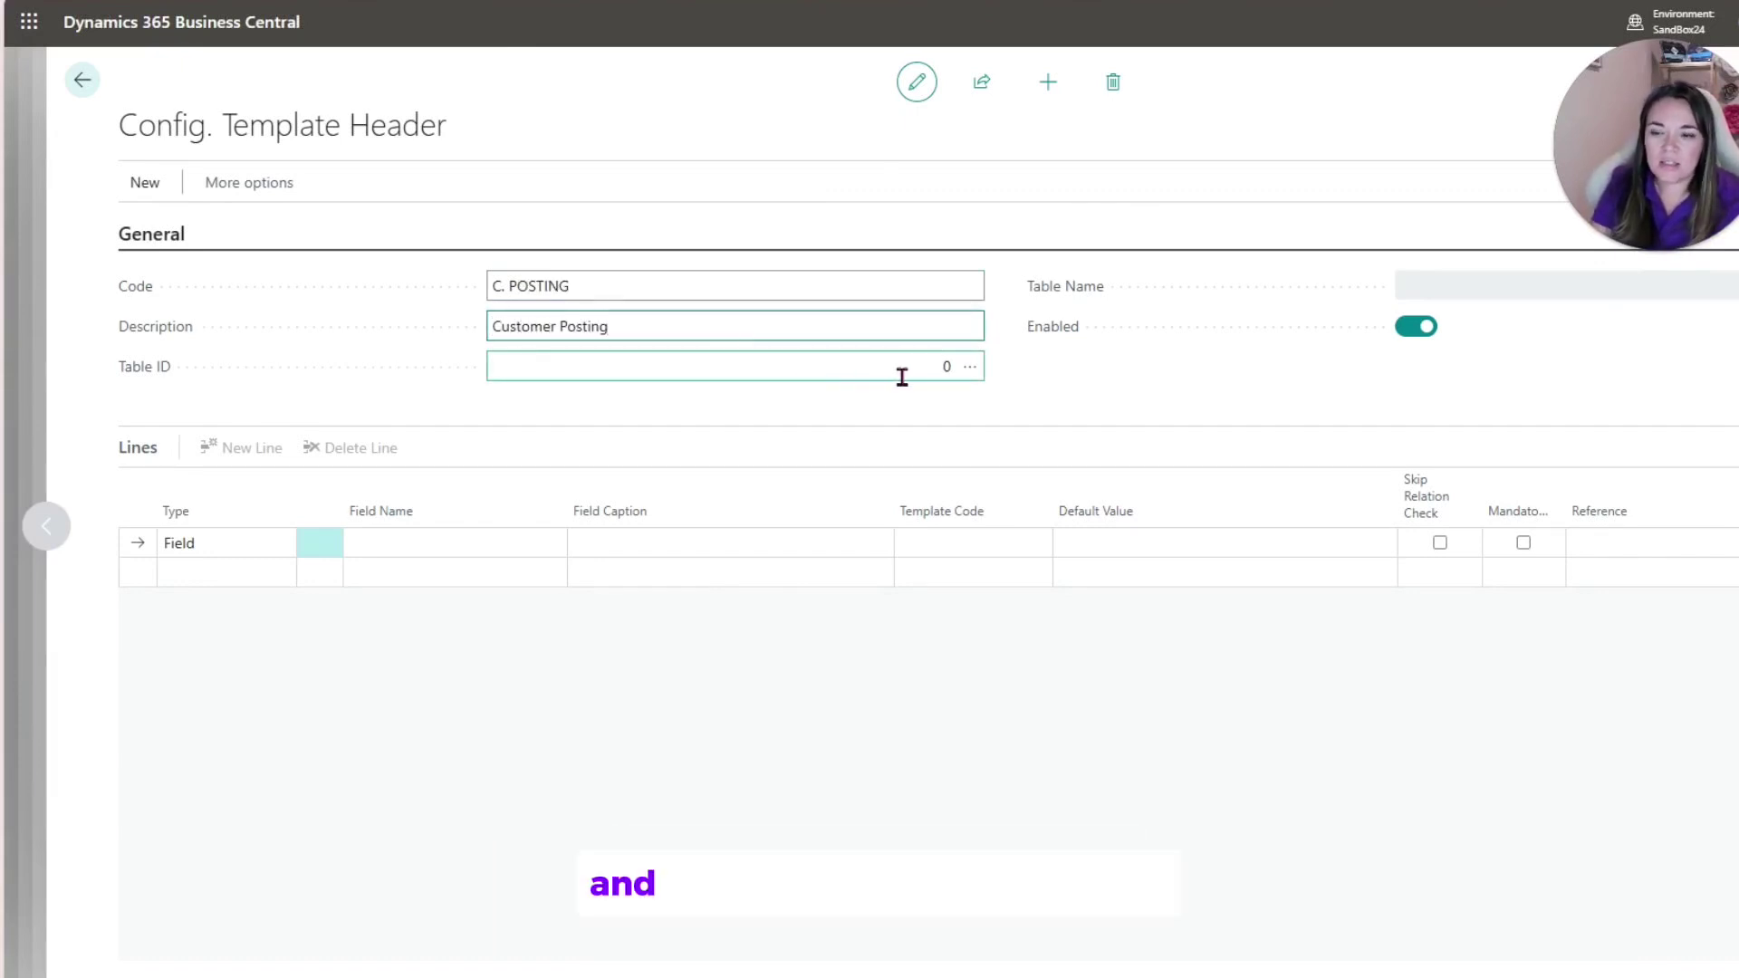
{"action": "left_click", "coordinate": [970, 366]}
{"action": "left_click", "coordinate": [652, 617]}
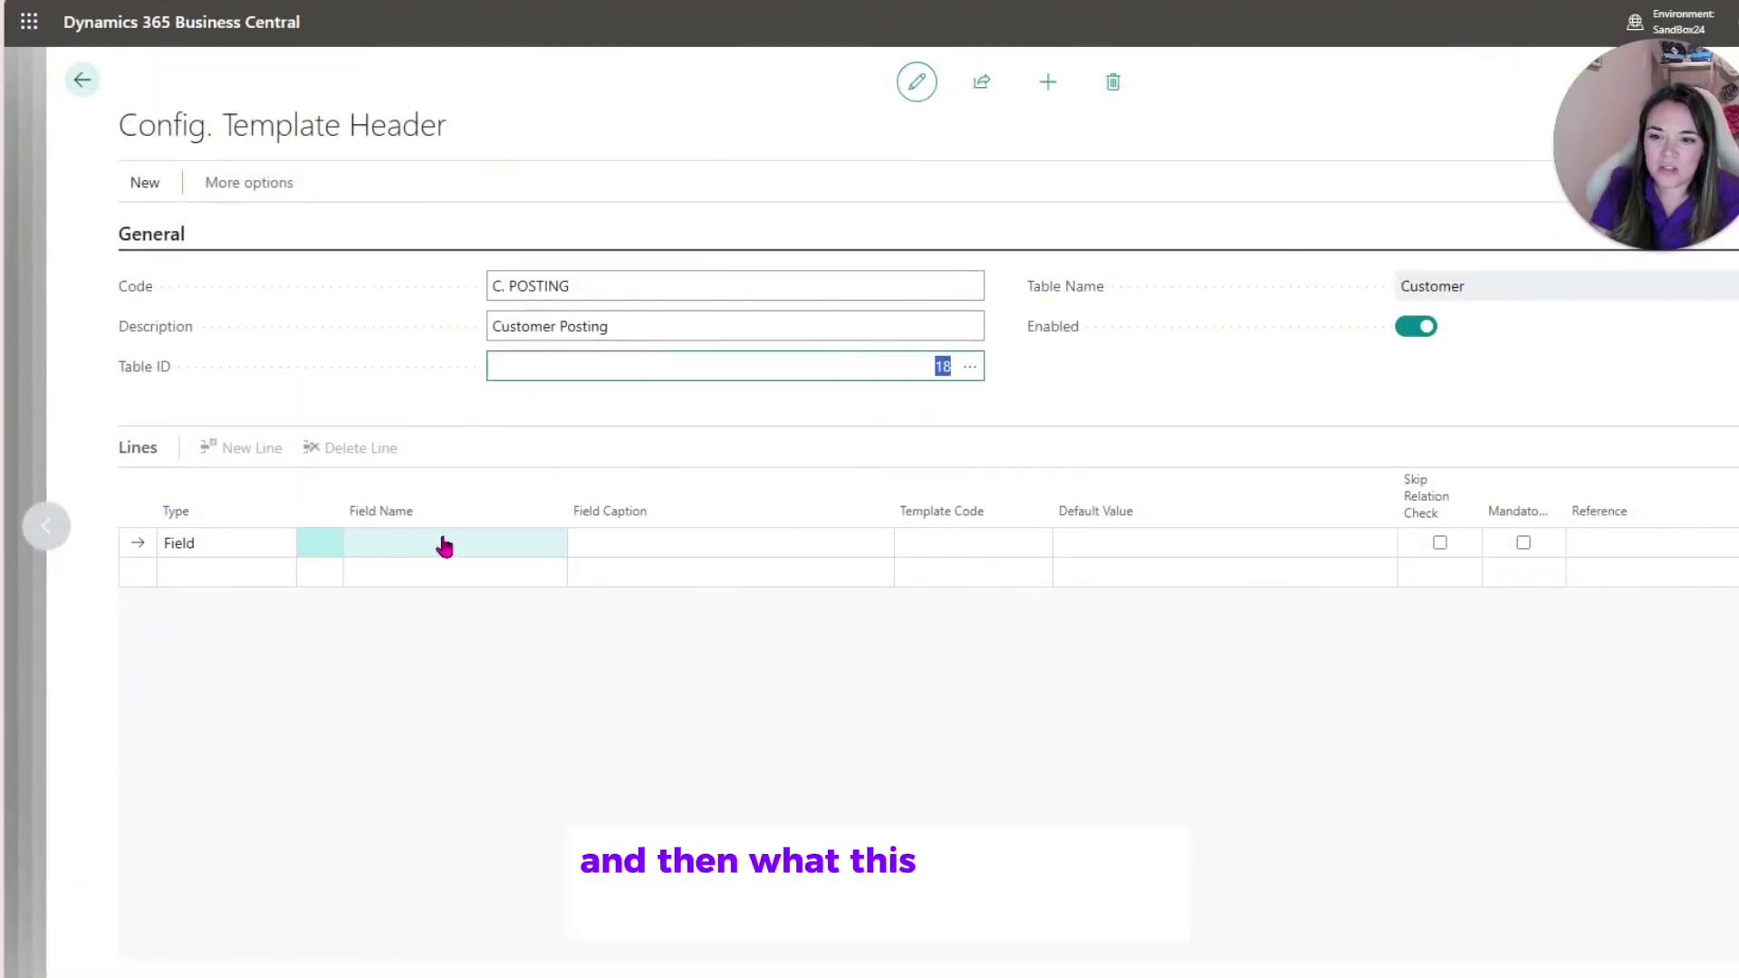
Look up "customer pos" for the first template line and select Customer Posting Group as its field name.
{"action": "left_click", "coordinate": [447, 547]}
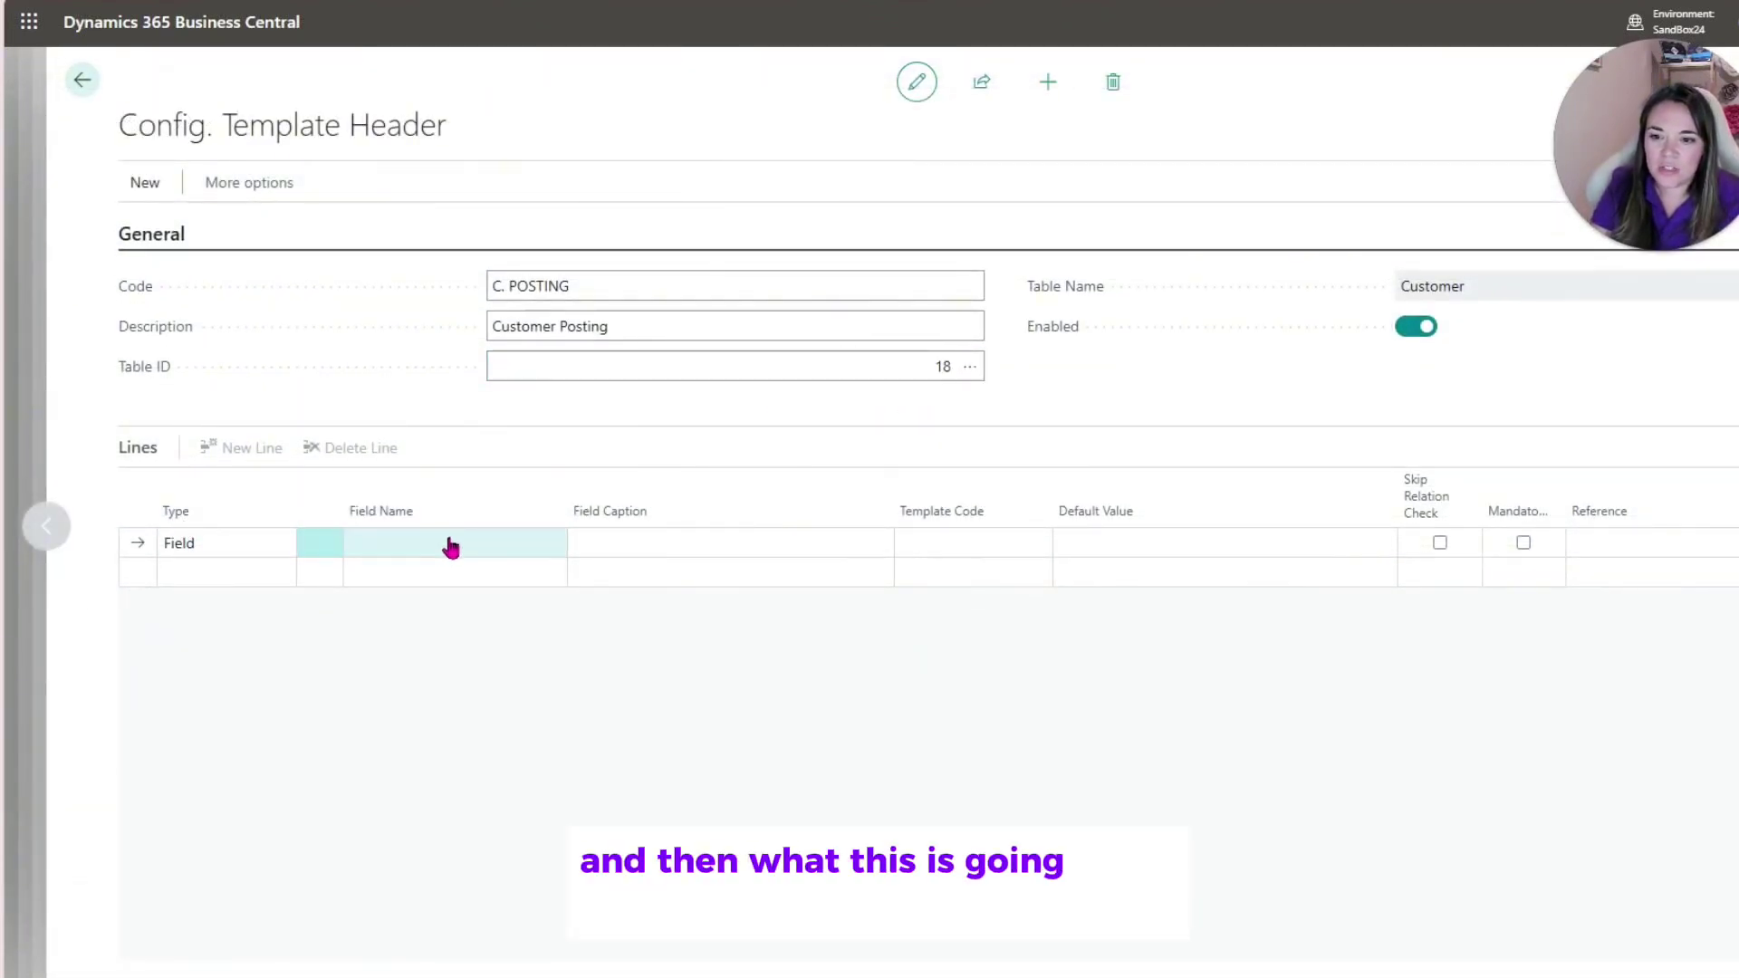
{"action": "left_click", "coordinate": [357, 556]}
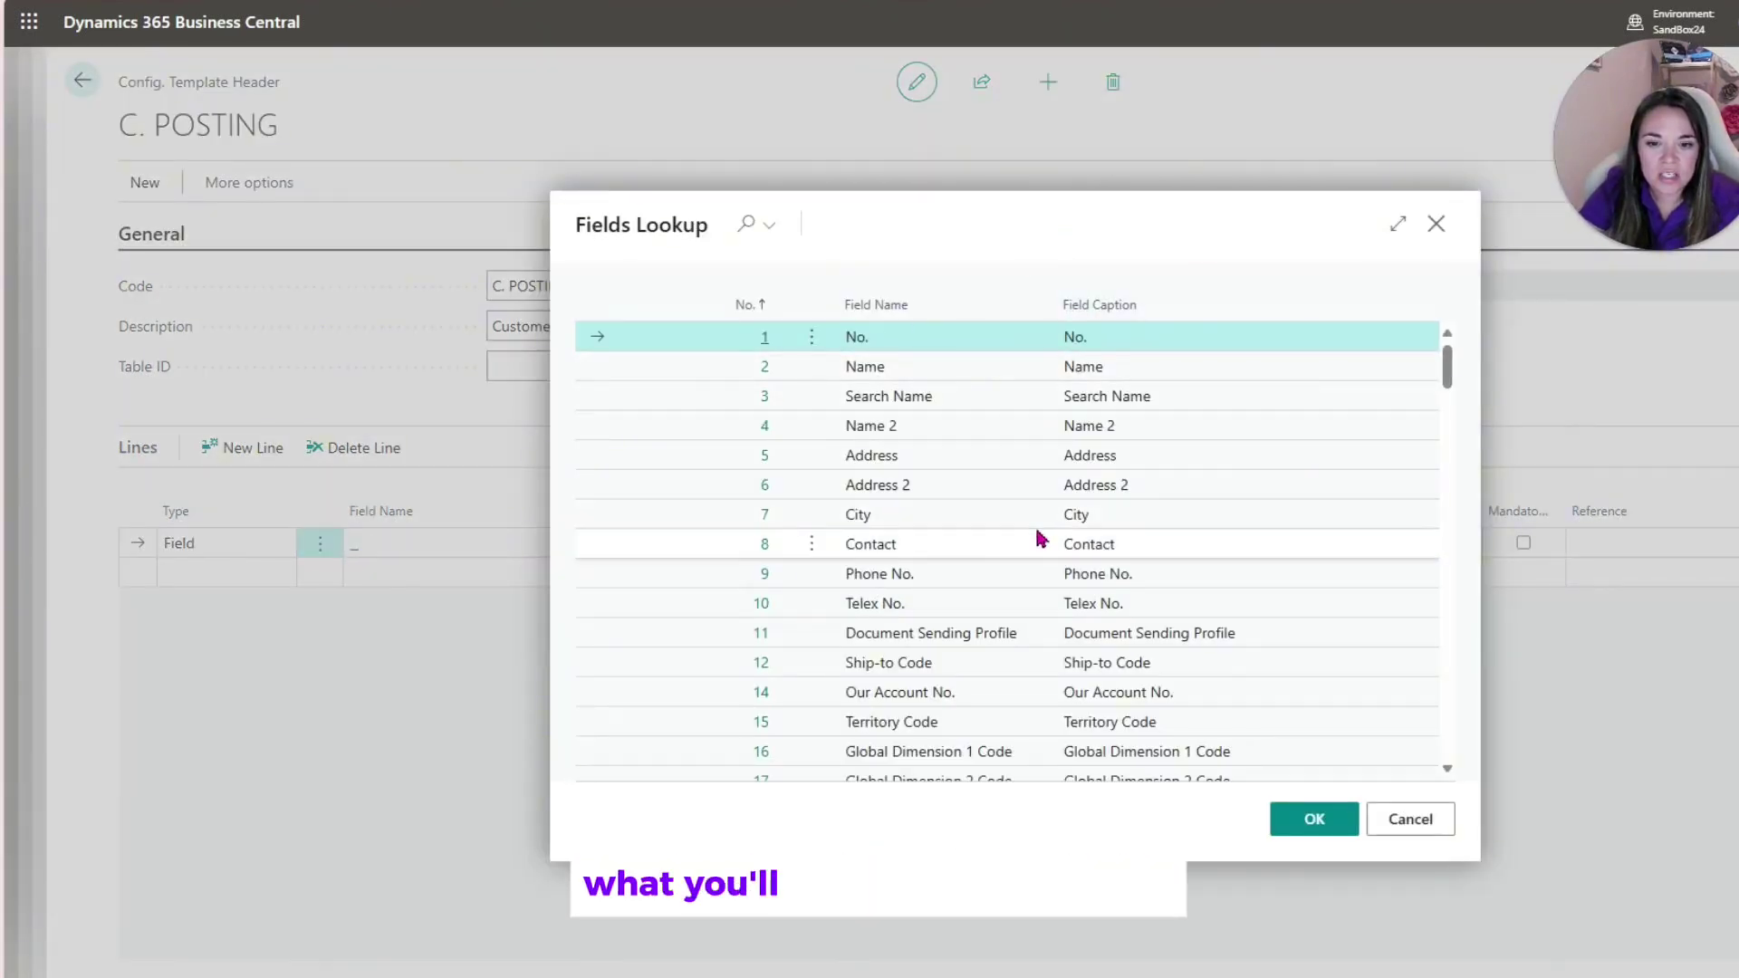
{"action": "scroll", "coordinate": [997, 440], "scroll_direction": "down", "scroll_amount": 10}
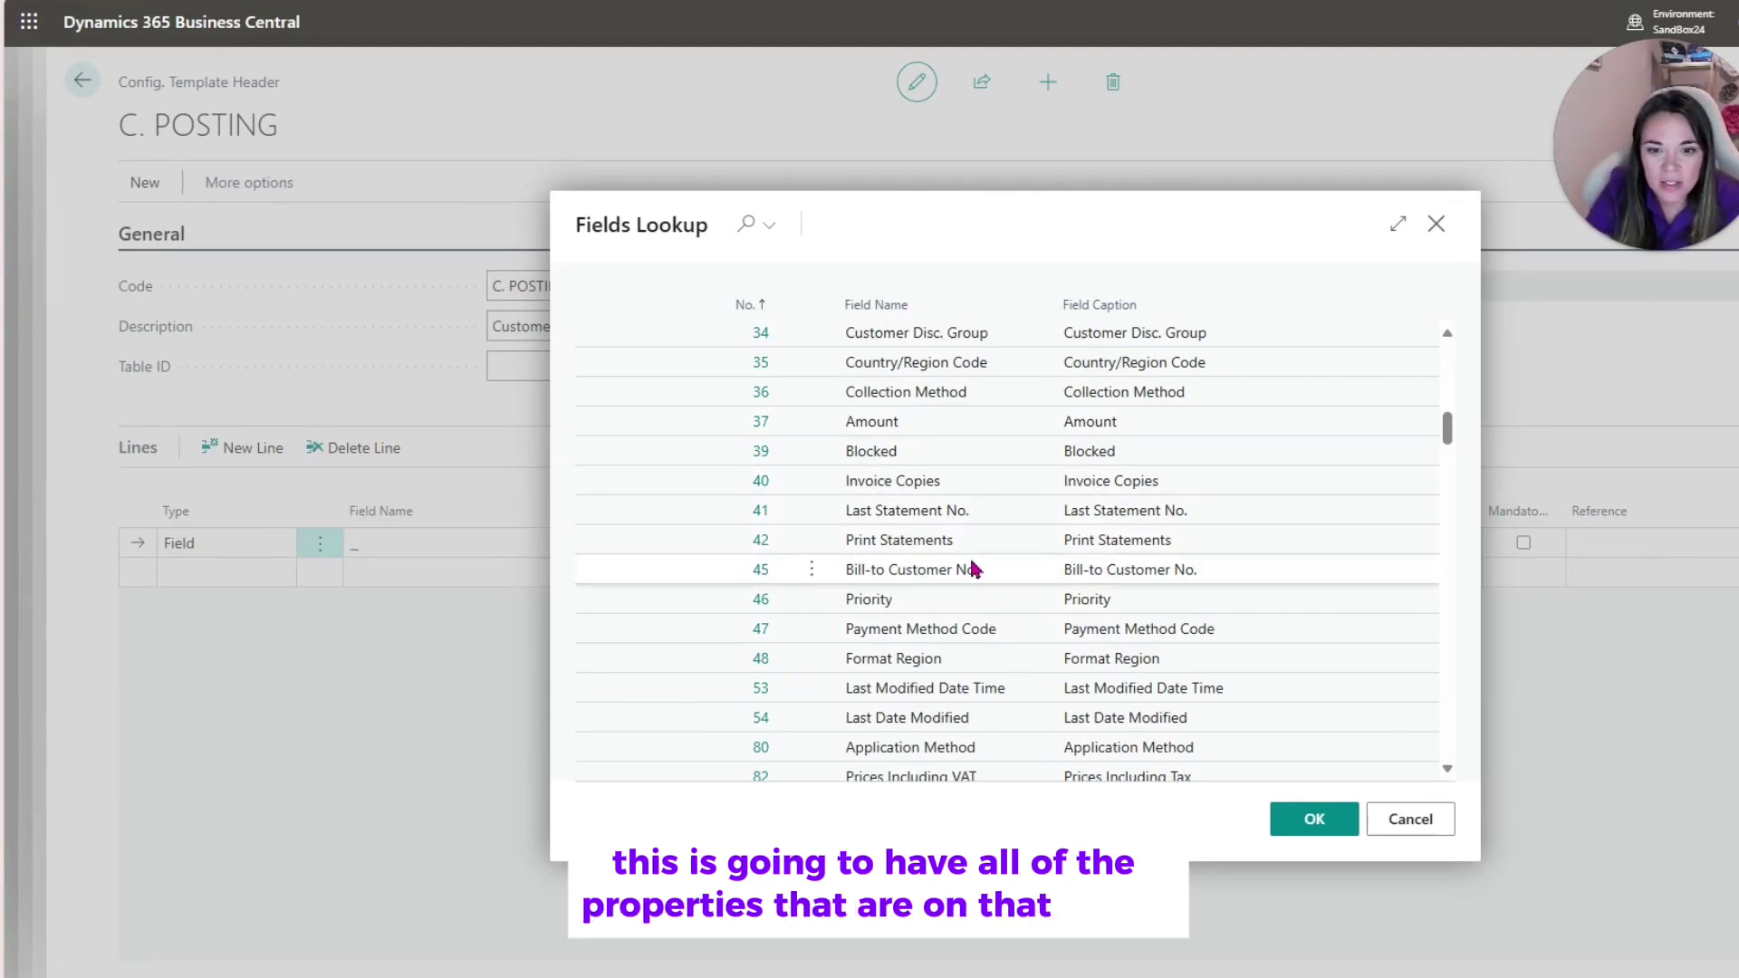
{"action": "scroll", "coordinate": [1022, 518], "scroll_direction": "up", "scroll_amount": 2}
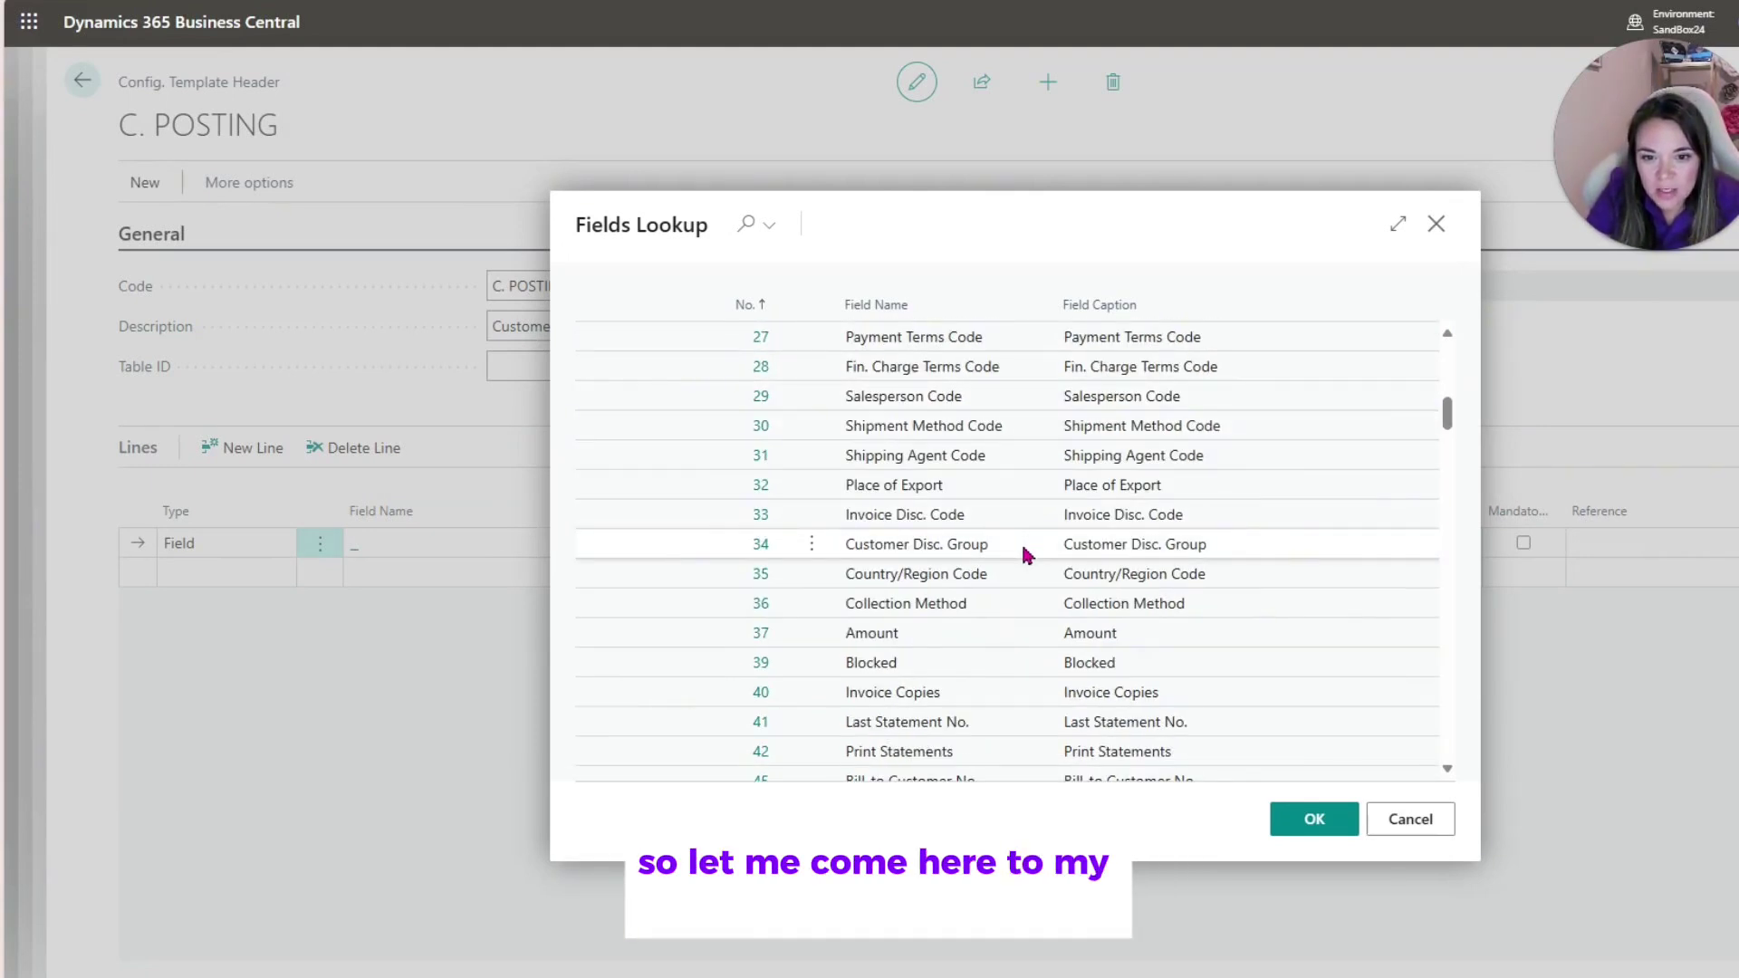
{"action": "left_click", "coordinate": [748, 227]}
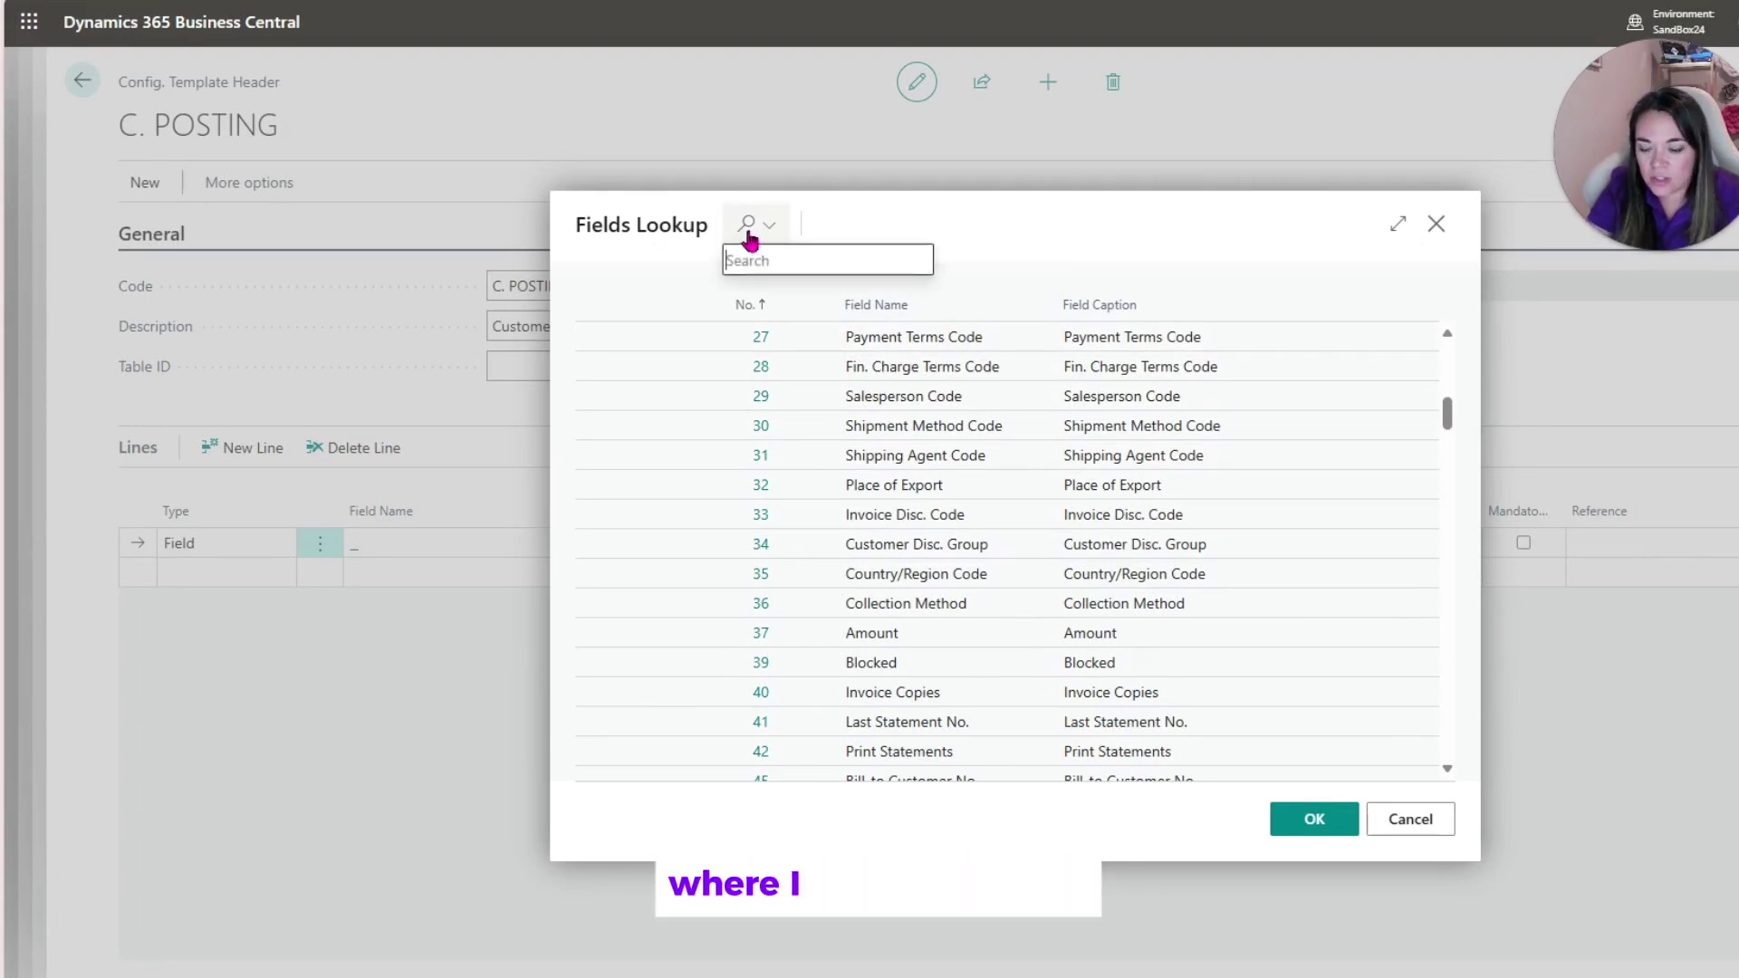
{"action": "type", "text": "customer pos"}
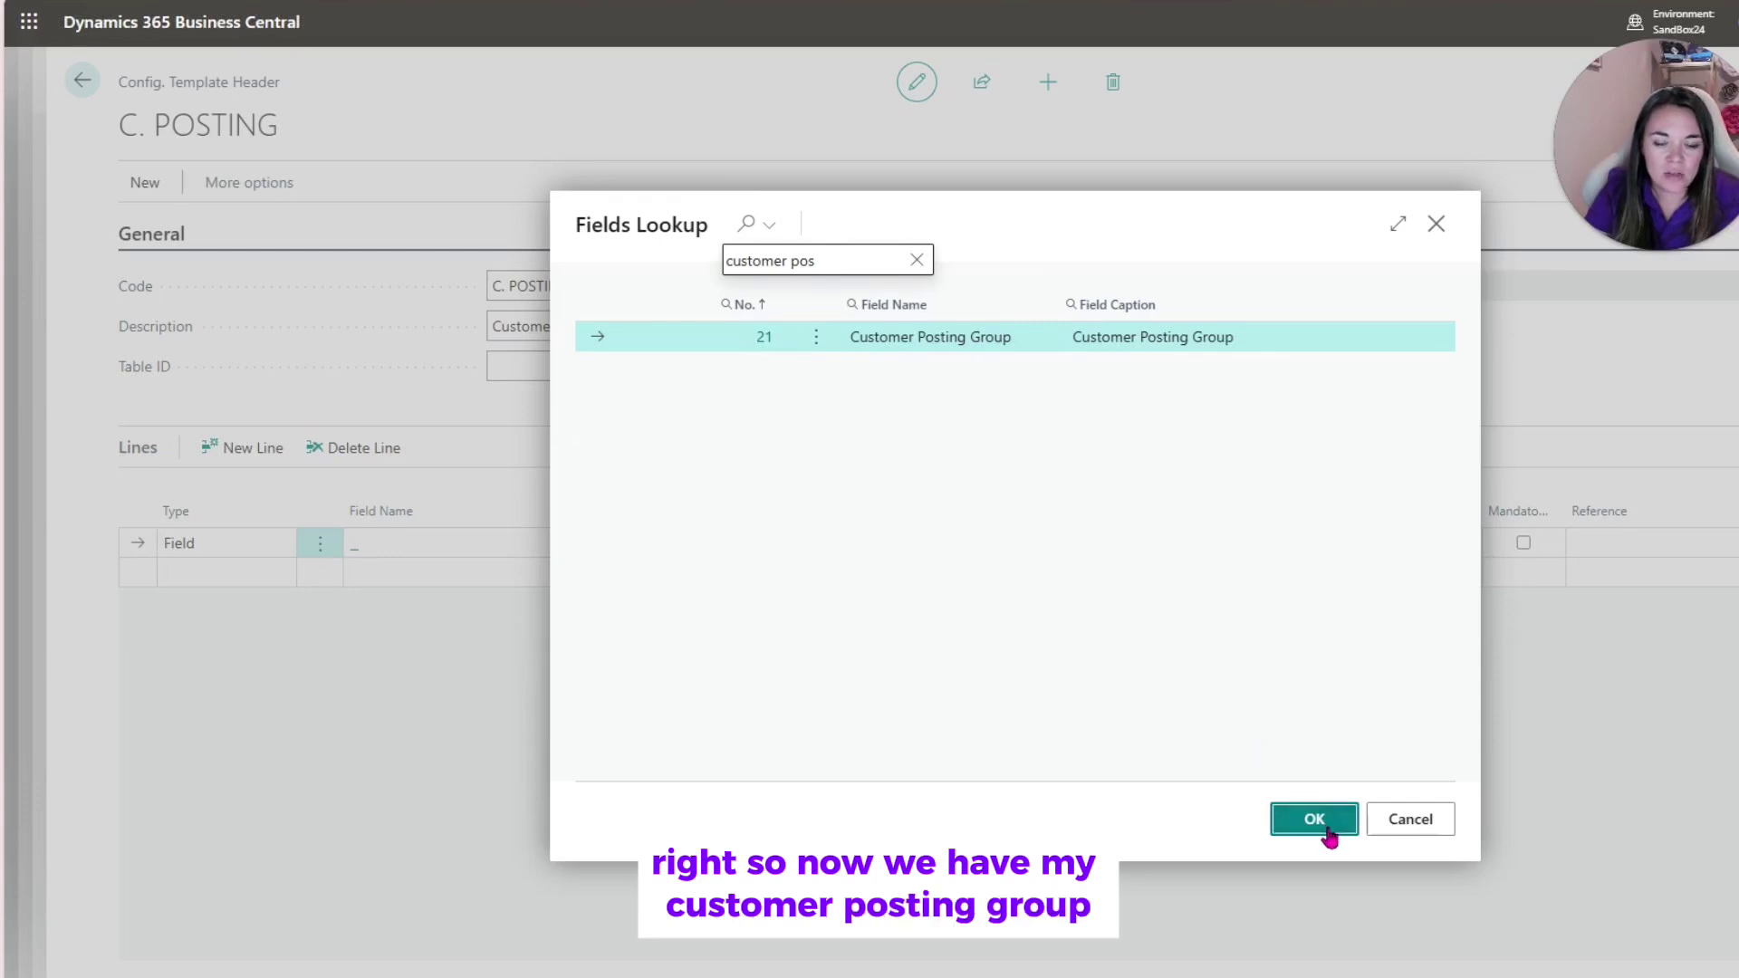
{"action": "left_click", "coordinate": [1284, 817]}
Set the Customer Posting Group line's default value to DOMESTIC from the list of customer posting groups.
{"action": "left_click", "coordinate": [729, 547]}
{"action": "left_click", "coordinate": [1371, 550]}
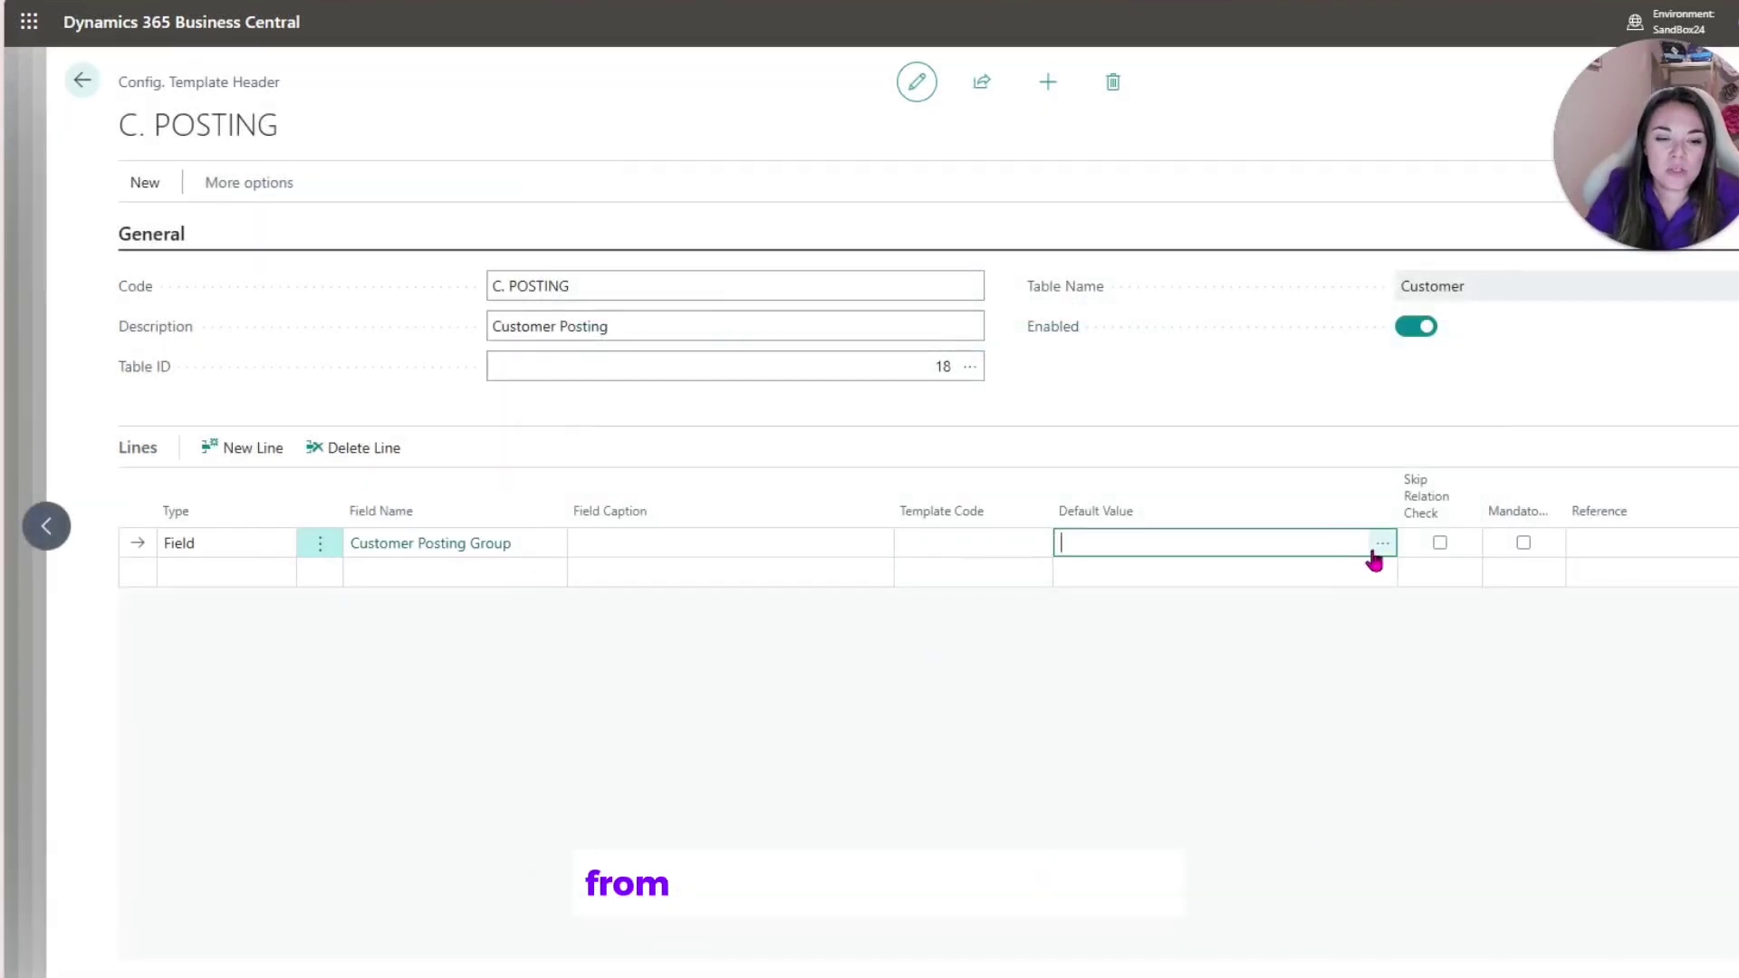
{"action": "left_click", "coordinate": [1382, 543]}
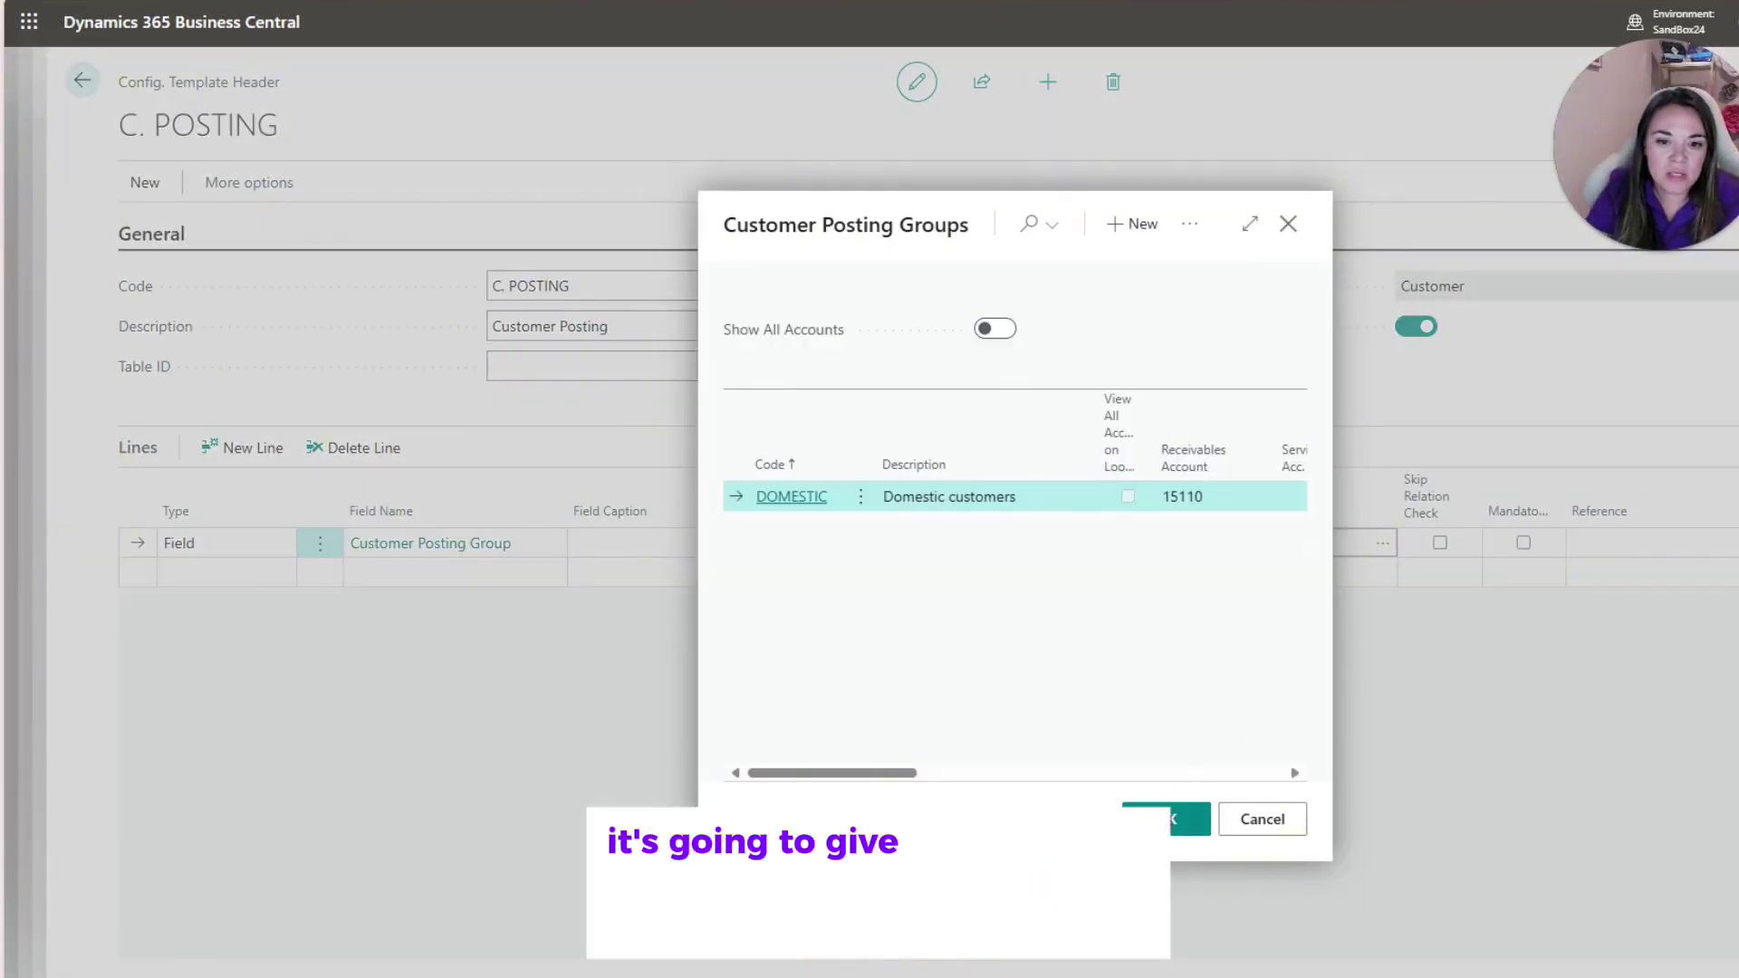
{"action": "left_click", "coordinate": [1165, 818]}
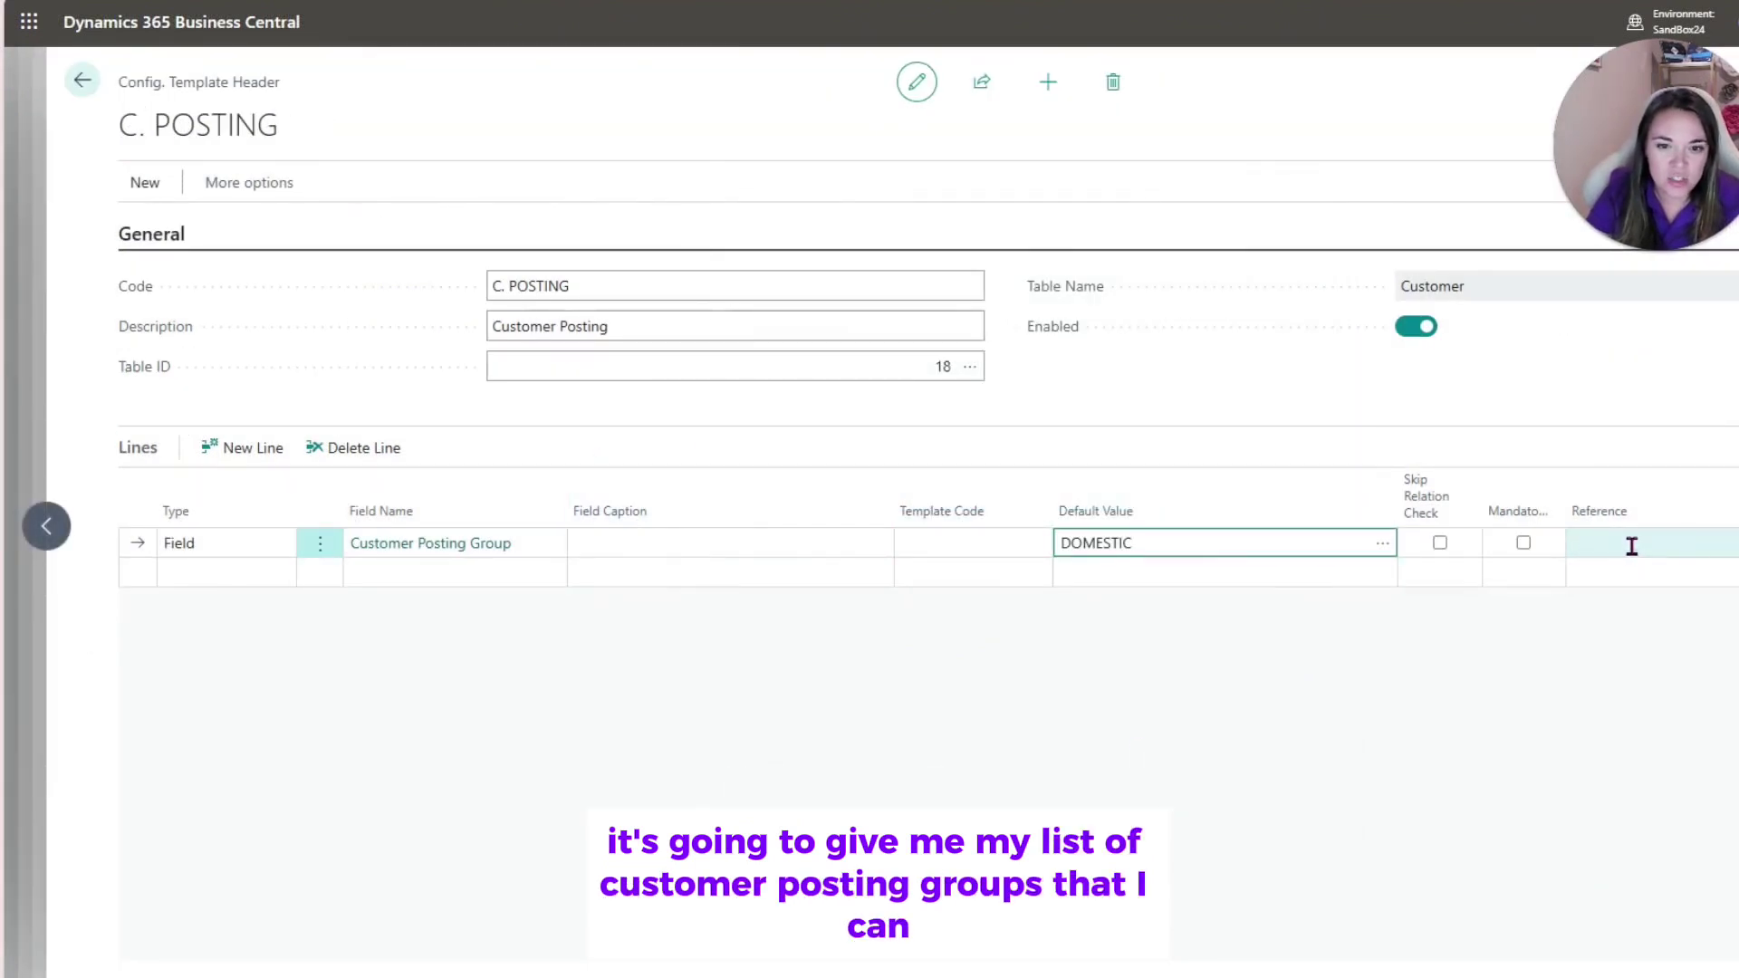
Search for "api setup" and open the API Setup page.
{"action": "key", "text": "alt+q"}
{"action": "type", "text": "api setup"}
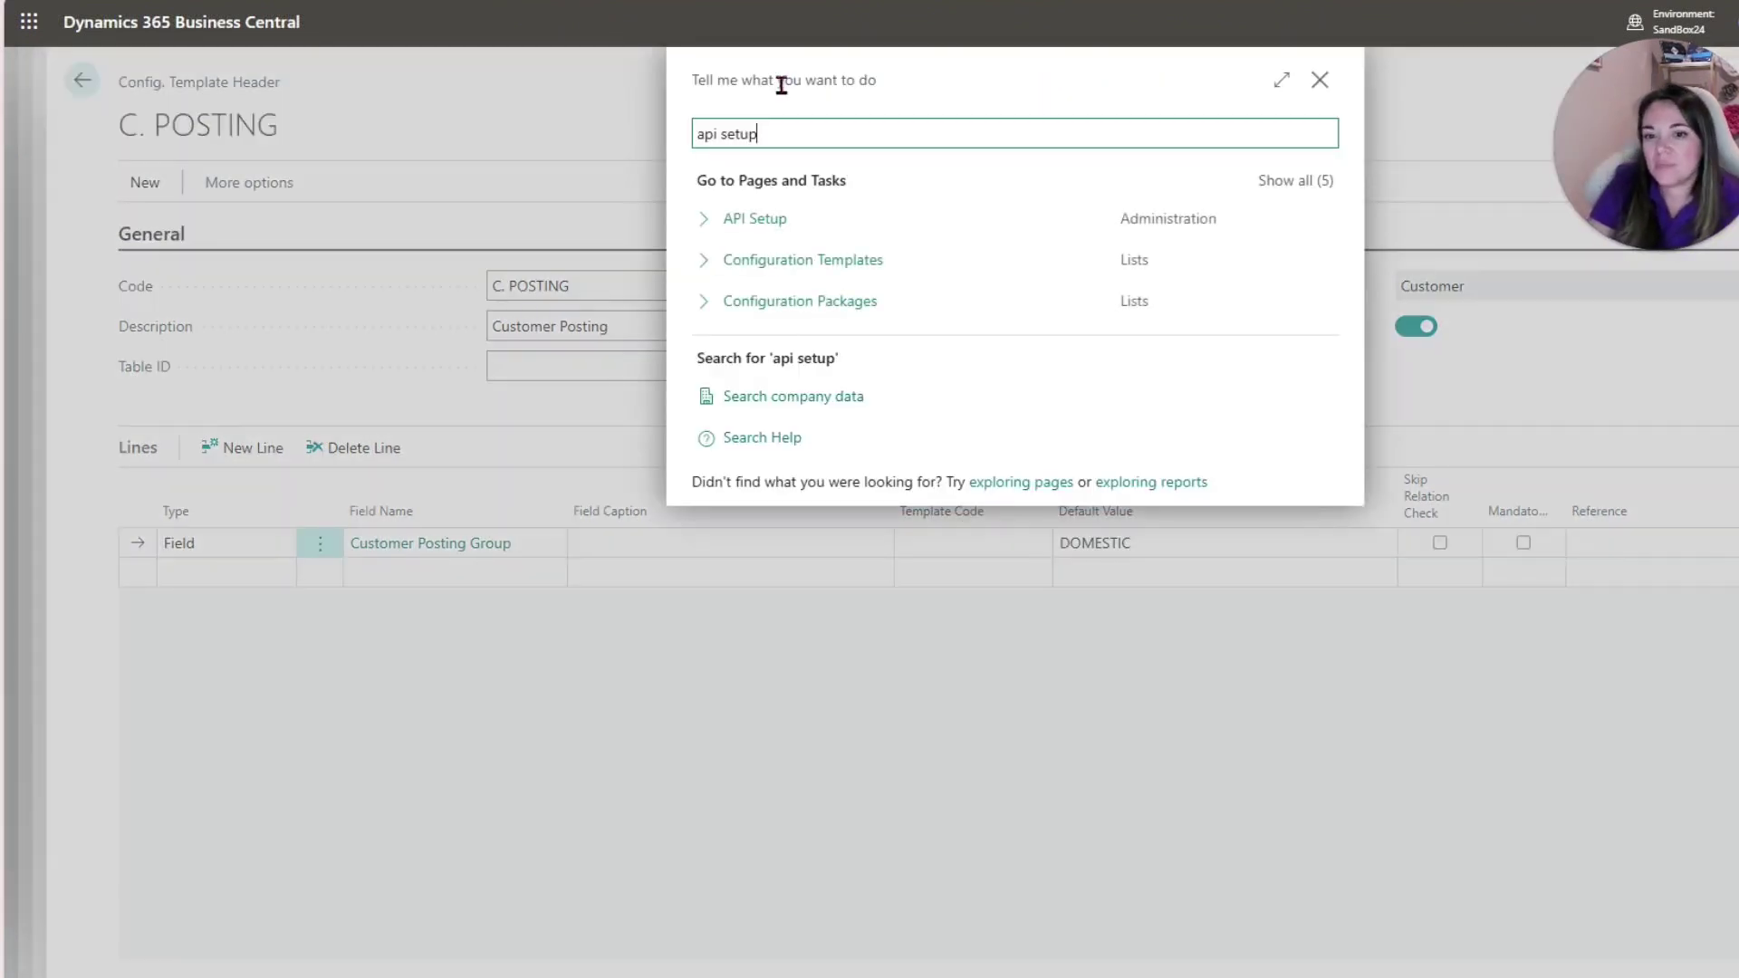
{"action": "left_click", "coordinate": [759, 224]}
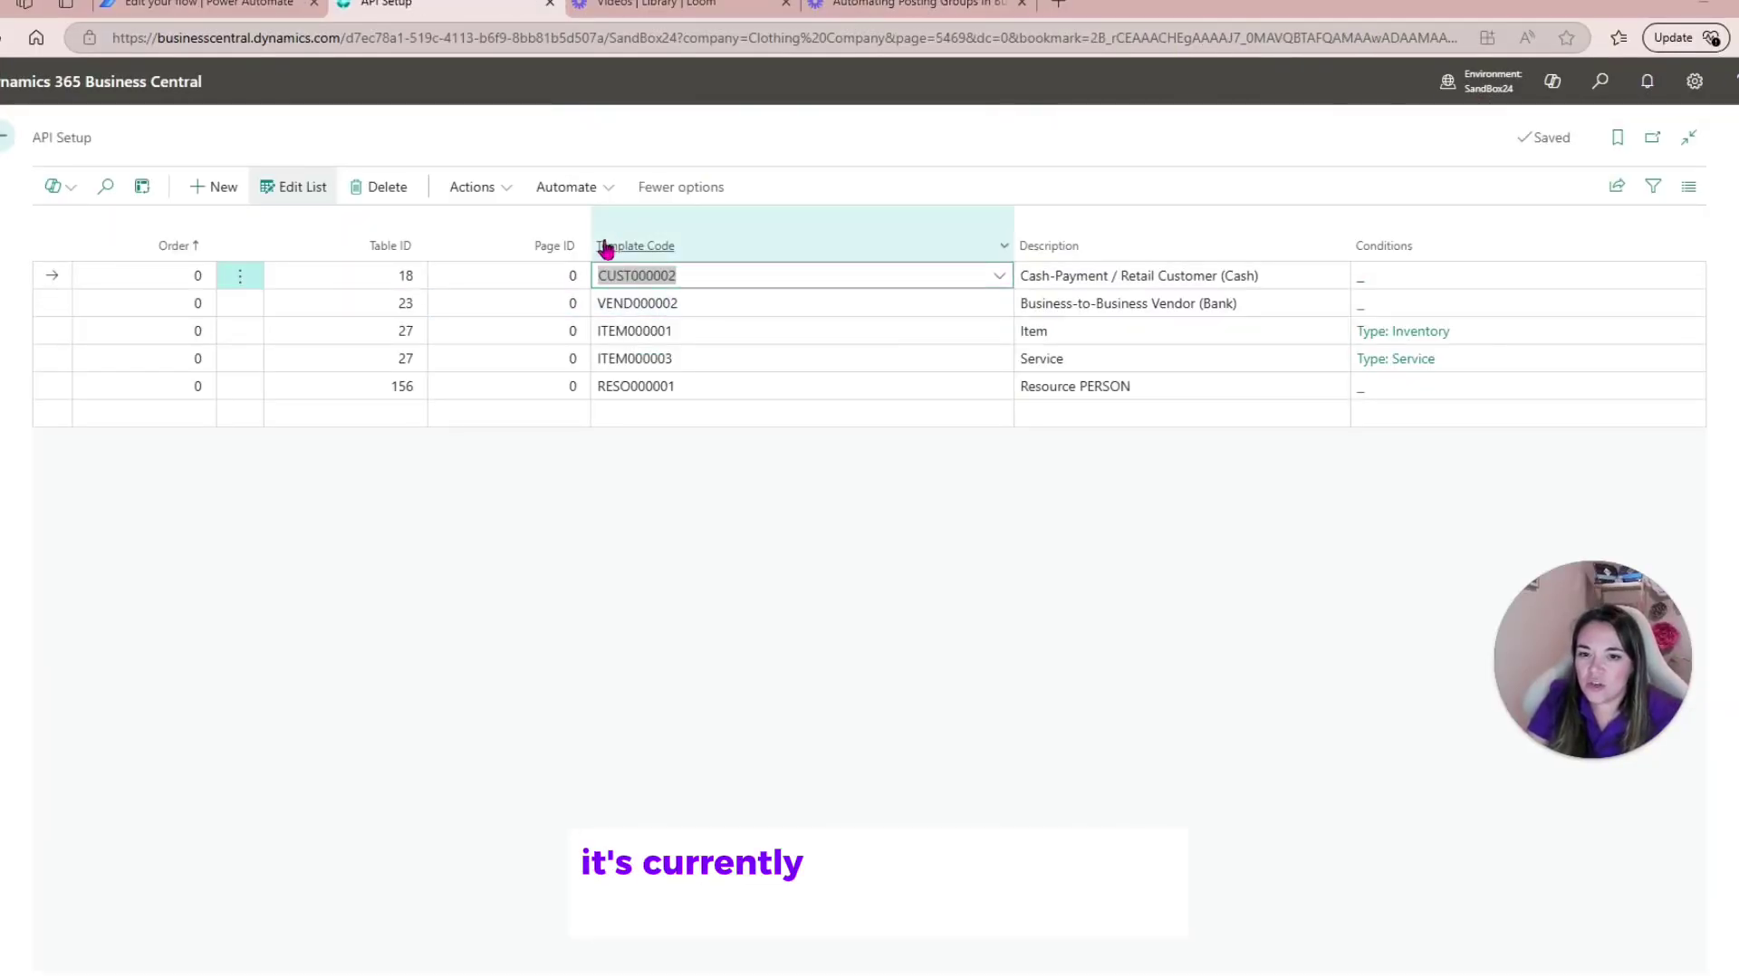
Set the template code of the table 18 line in API Setup to C. POSTING.
{"action": "left_click", "coordinate": [990, 278]}
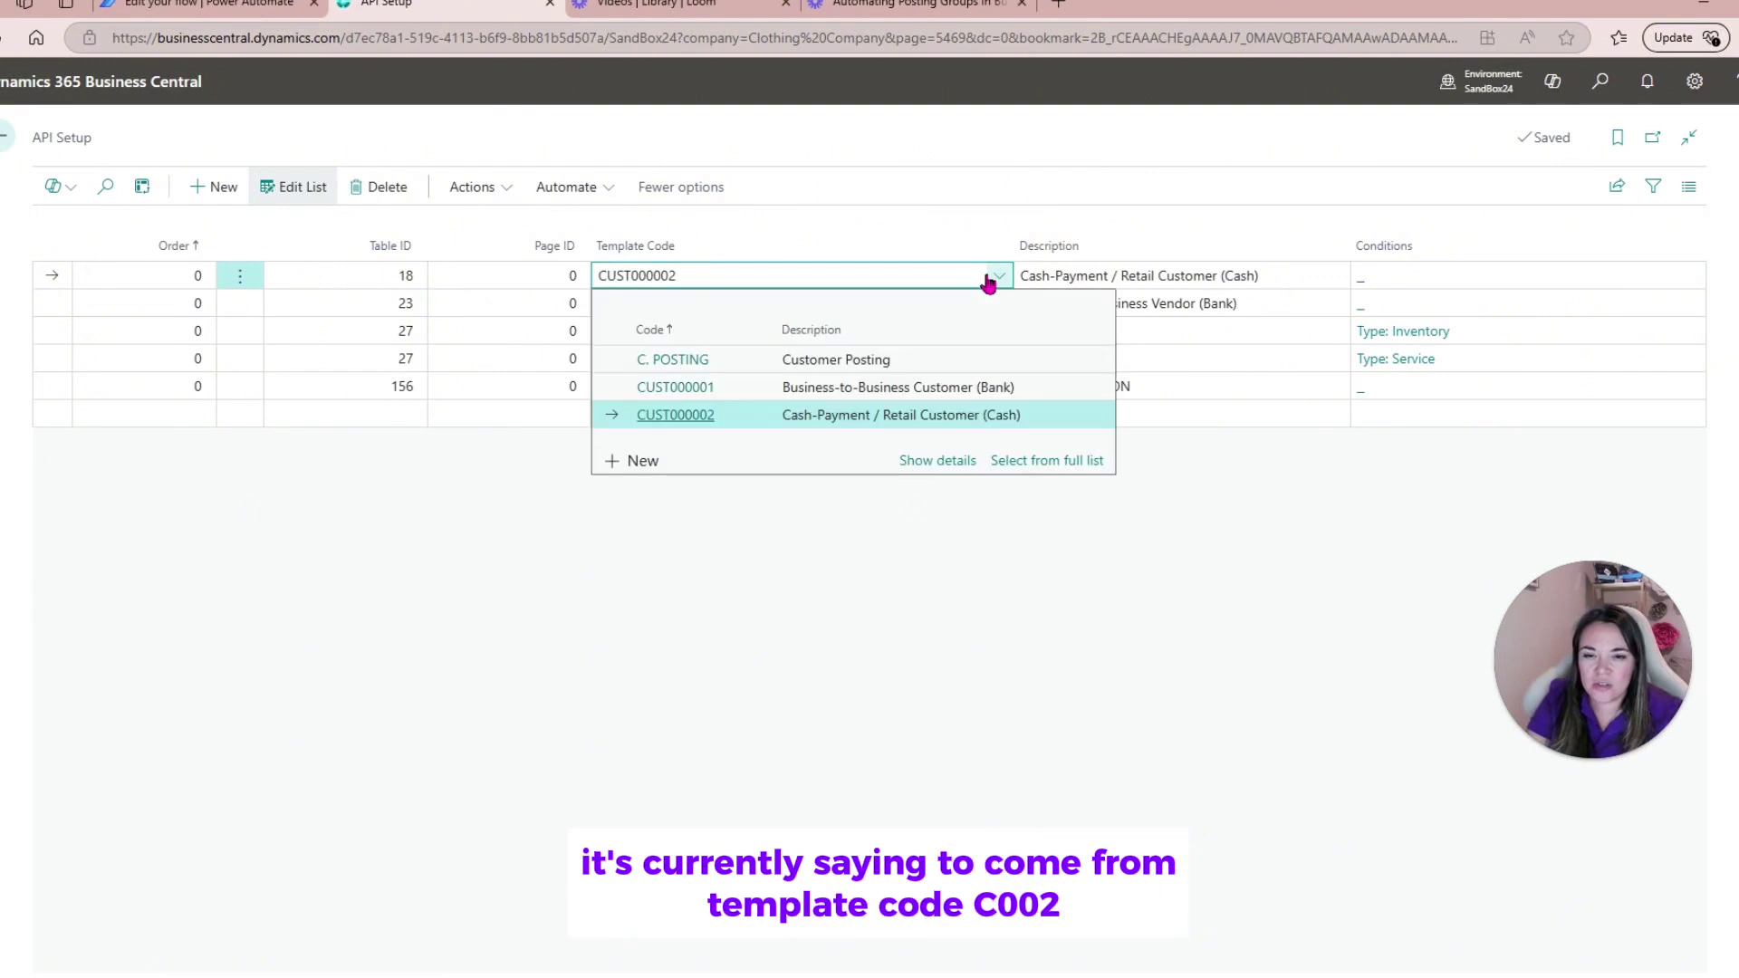
{"action": "left_click", "coordinate": [718, 367]}
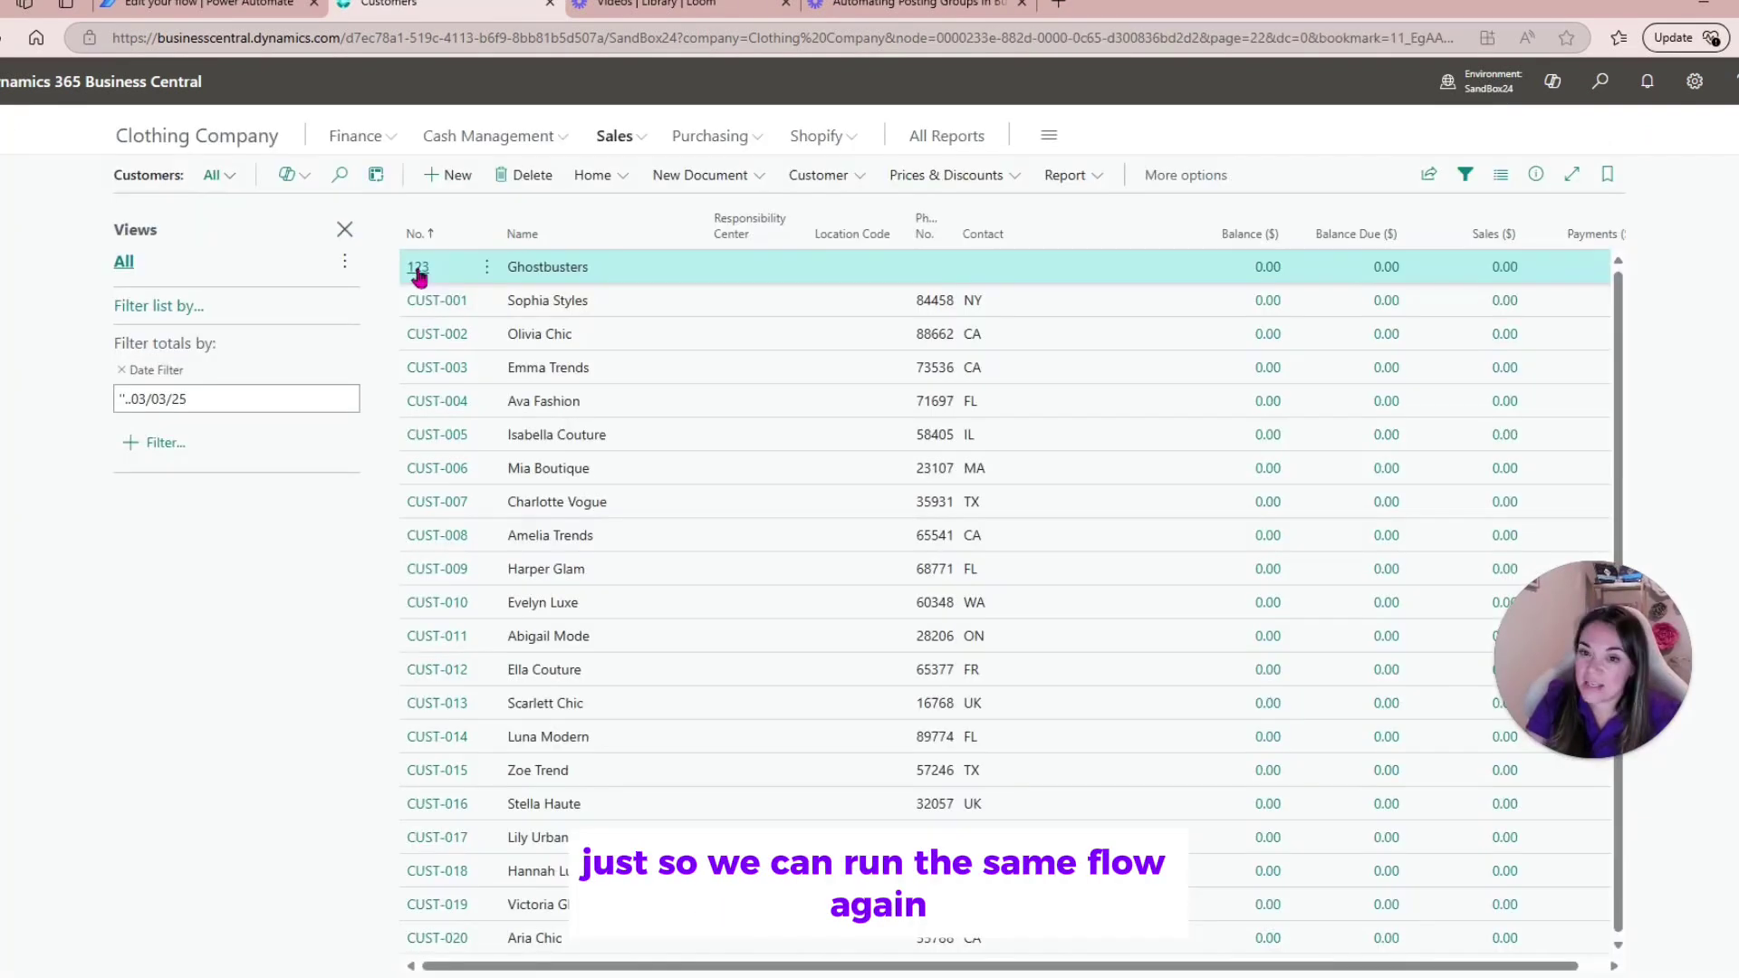
Open the Ghostbusters customer card and set its Gen. Bus. Posting Group to DOMESTIC under the invoicing posting details.
{"action": "left_click", "coordinate": [419, 272]}
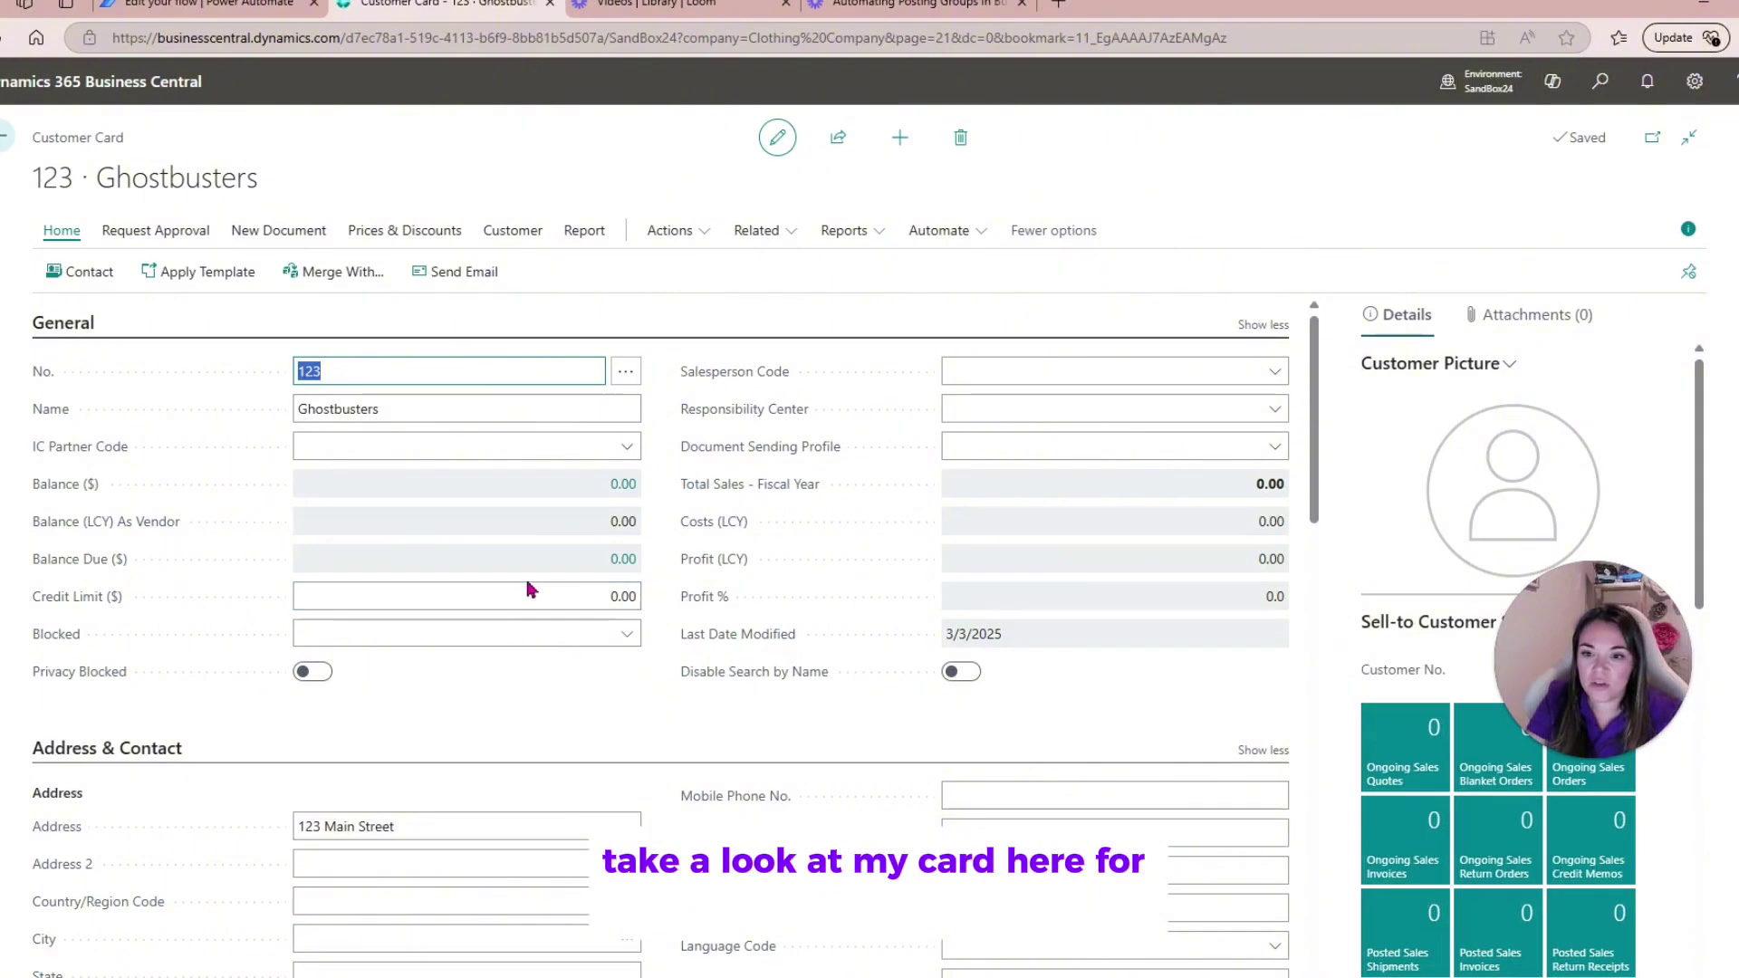
{"action": "scroll", "coordinate": [553, 602], "scroll_direction": "down", "scroll_amount": 6}
{"action": "scroll", "coordinate": [979, 693], "scroll_direction": "down", "scroll_amount": 1}
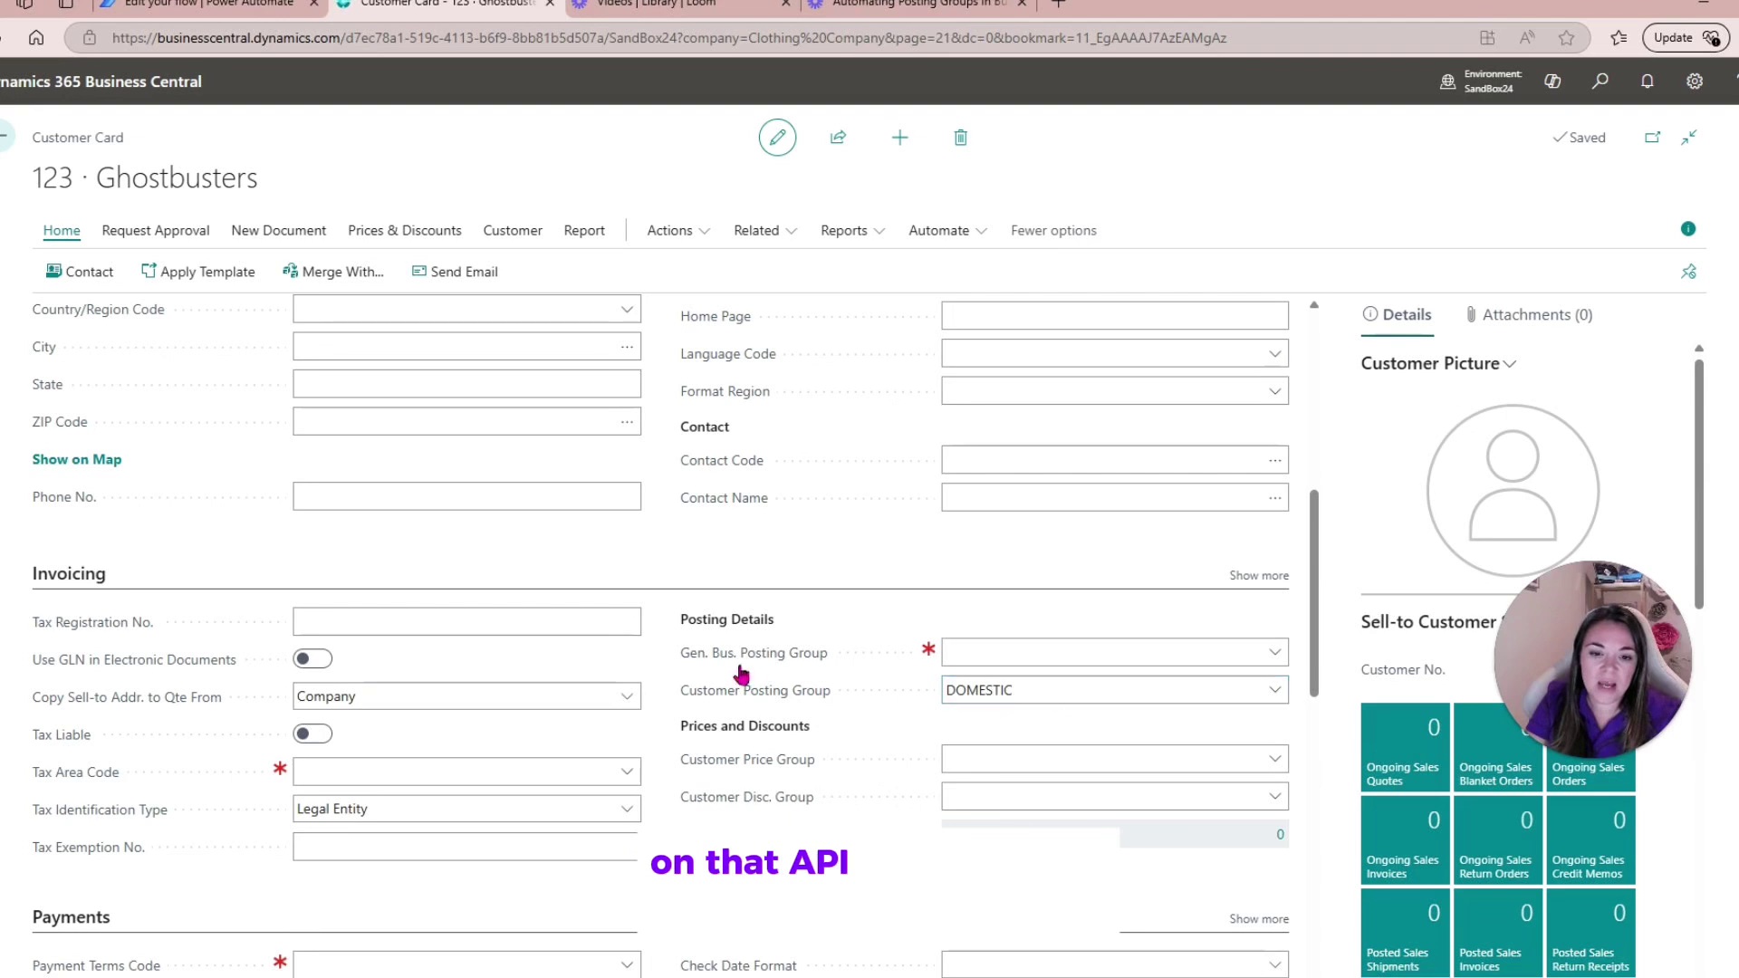
{"action": "left_click", "coordinate": [980, 654]}
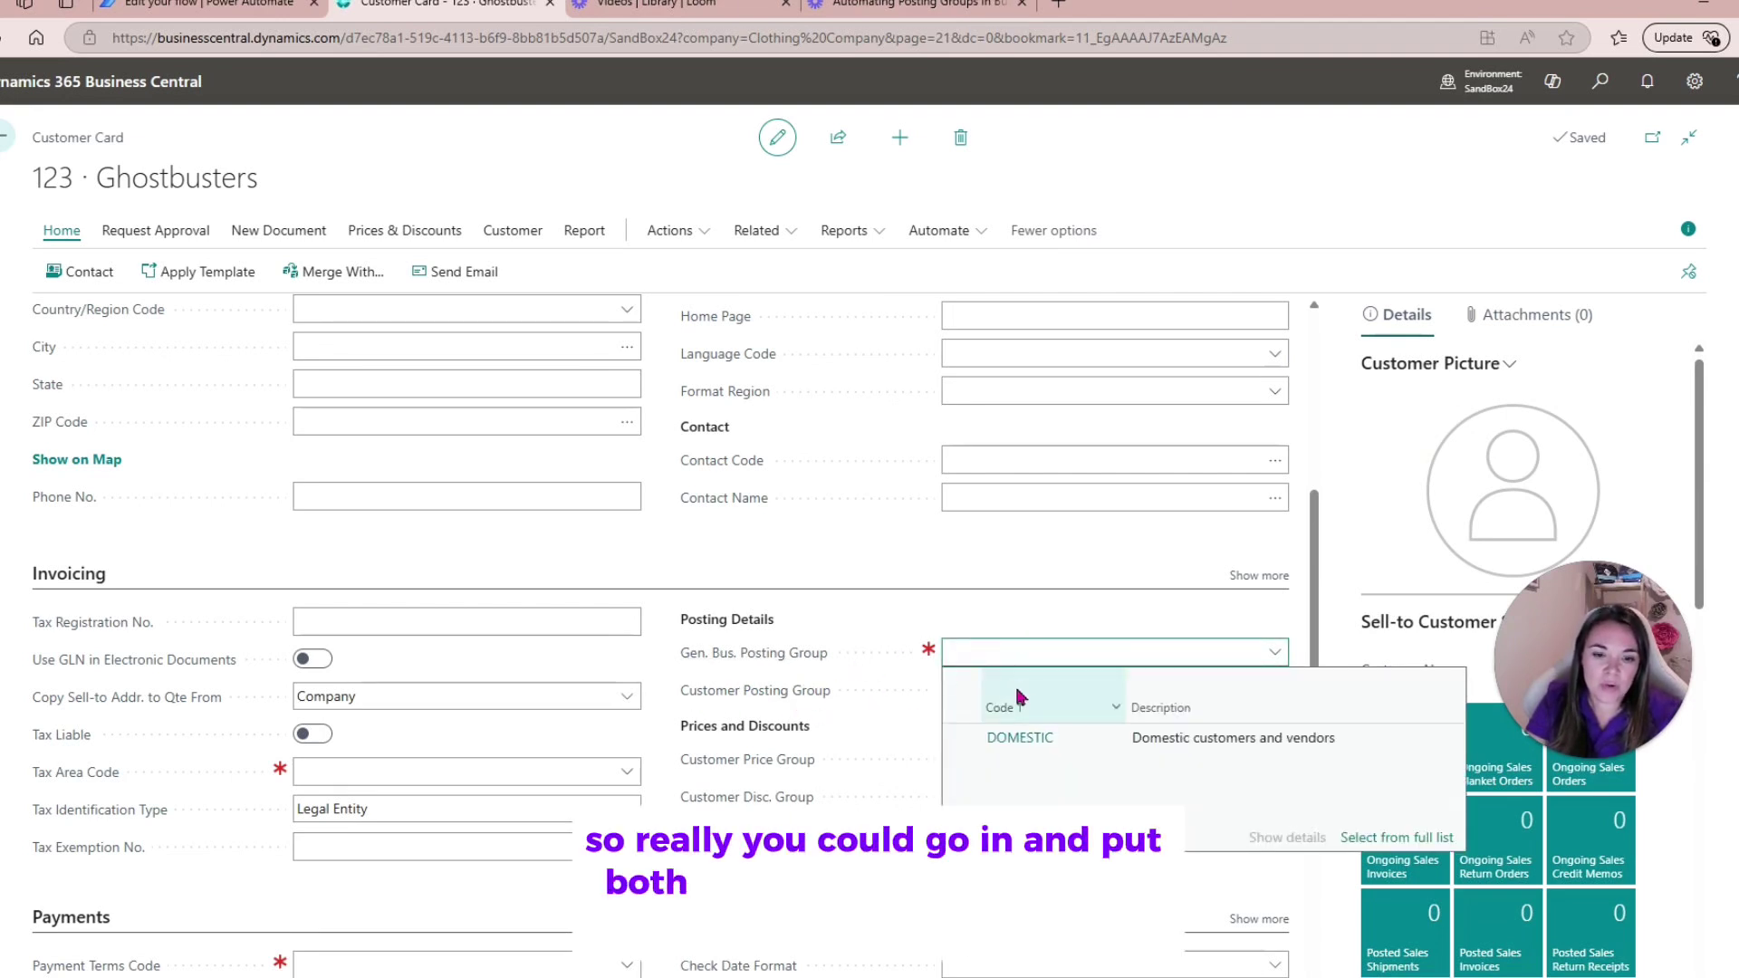
{"action": "left_click", "coordinate": [977, 737]}
{"action": "scroll", "coordinate": [299, 780], "scroll_direction": "down", "scroll_amount": 2}
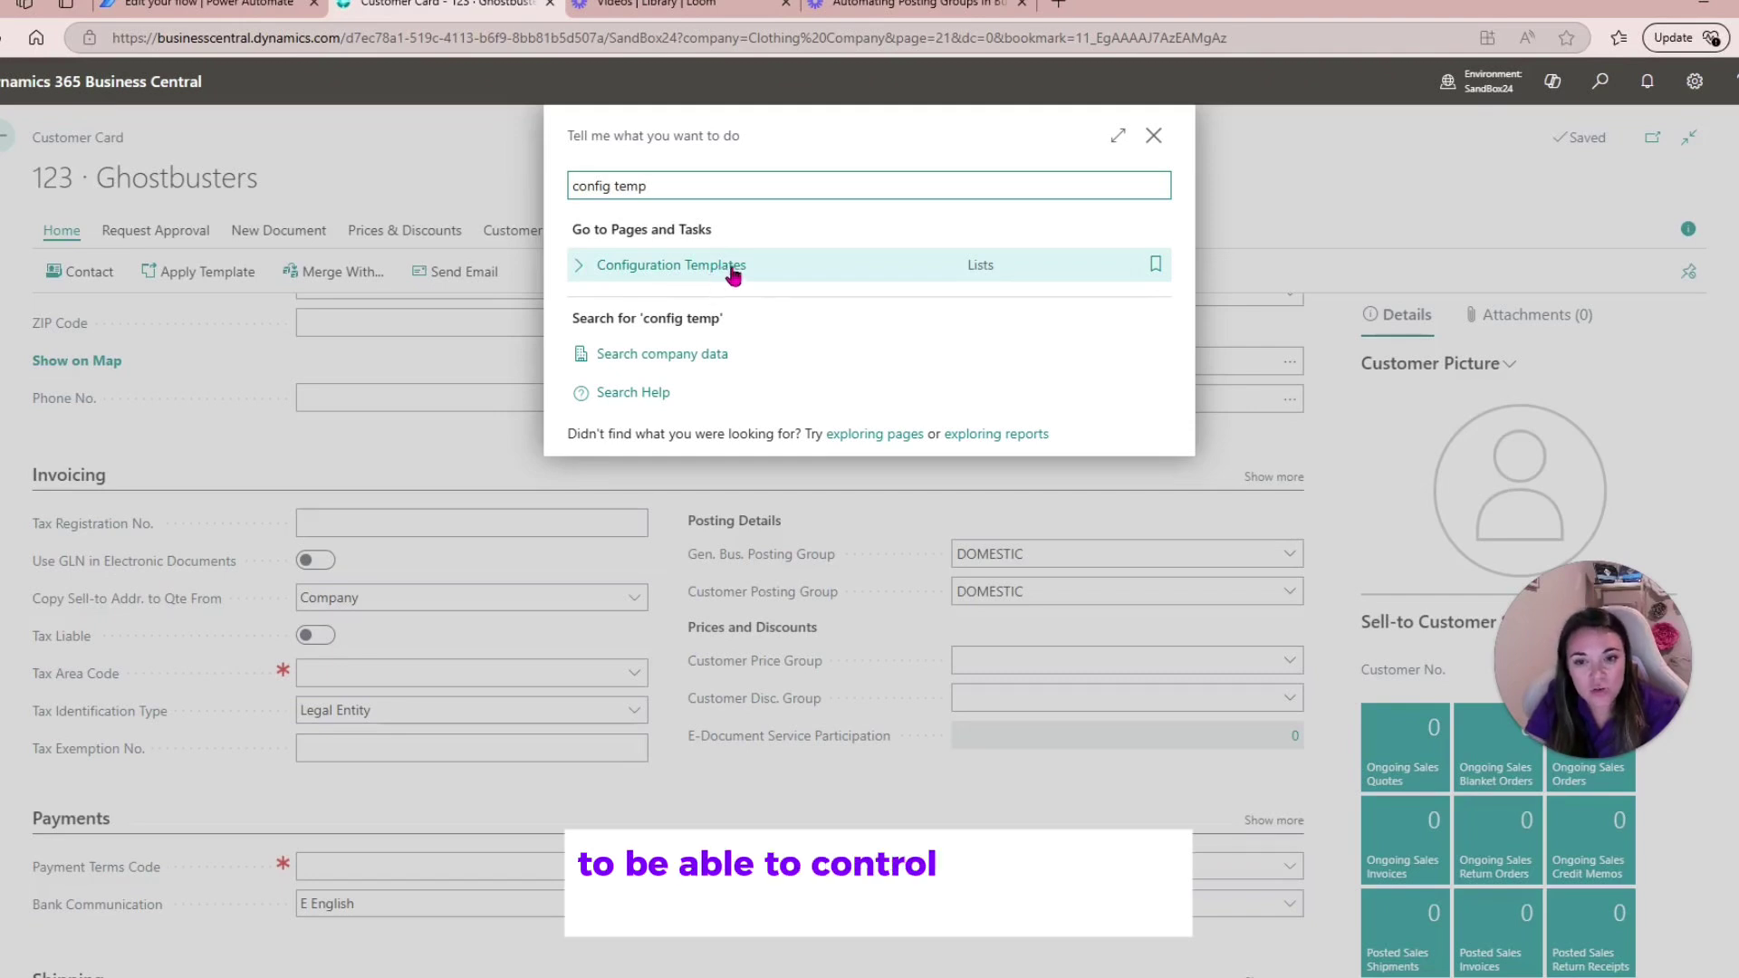
Open the C. POSTING configuration template for editing and add a second line for the Gen. Bus. Posting Group field, looked up with "bus".
{"action": "left_click", "coordinate": [811, 273]}
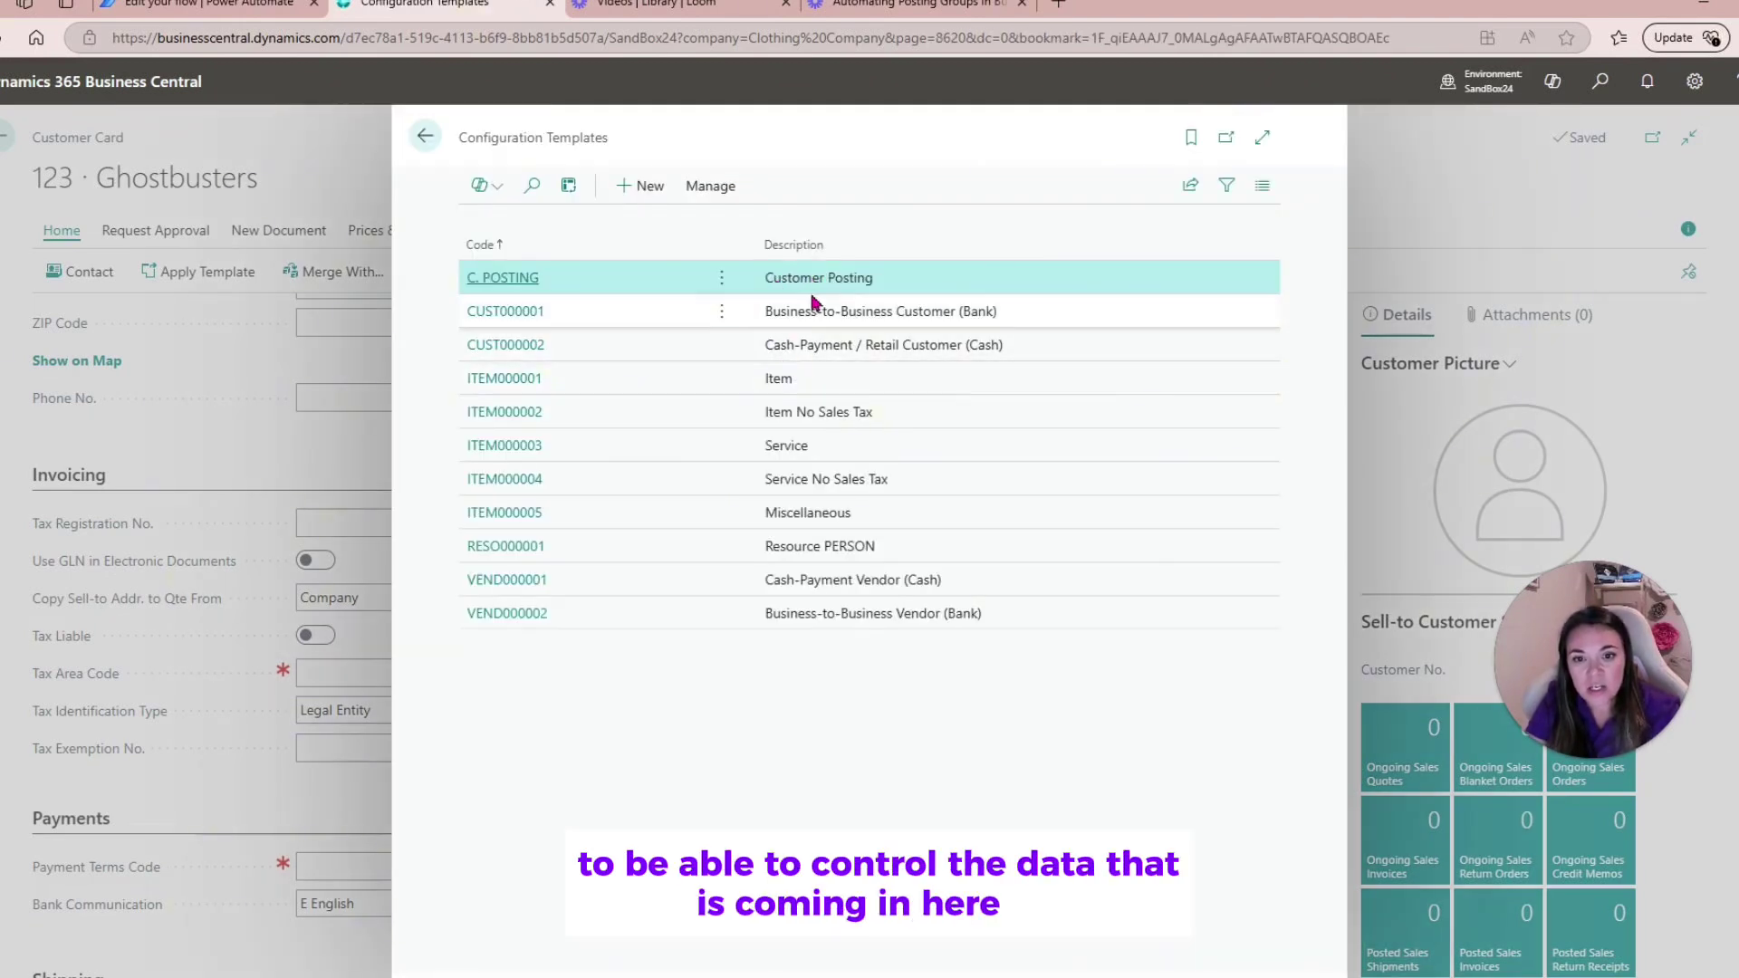
{"action": "left_click", "coordinate": [480, 279]}
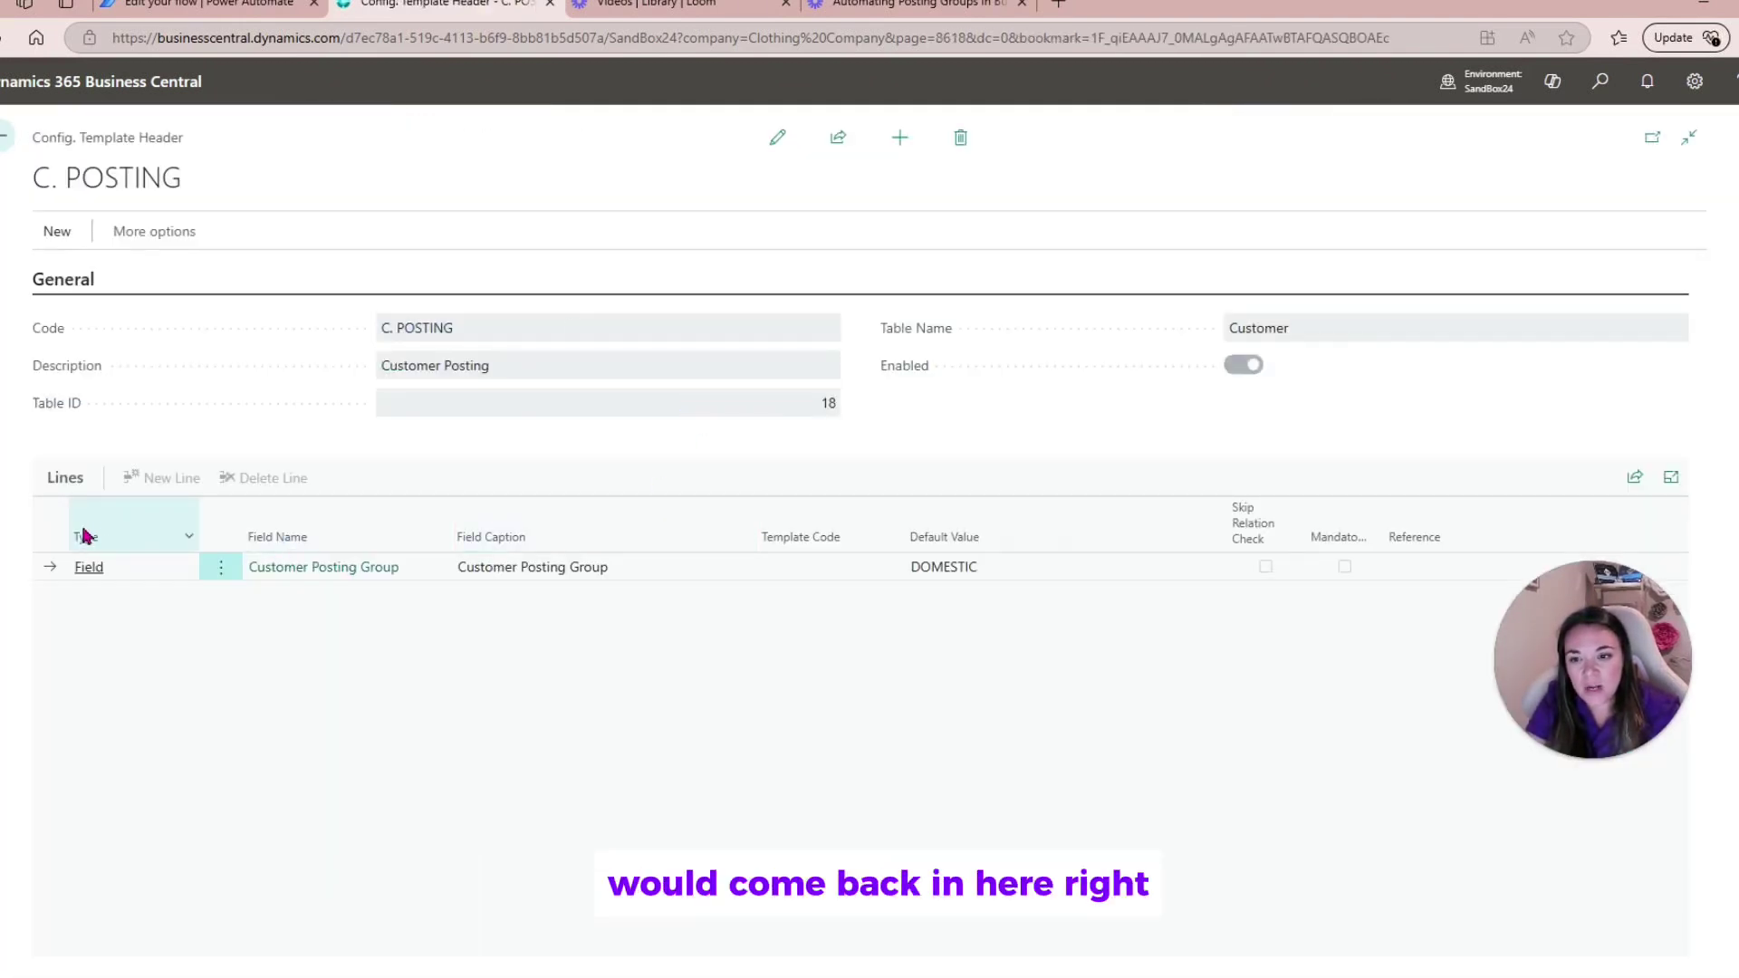
{"action": "left_click", "coordinate": [770, 142]}
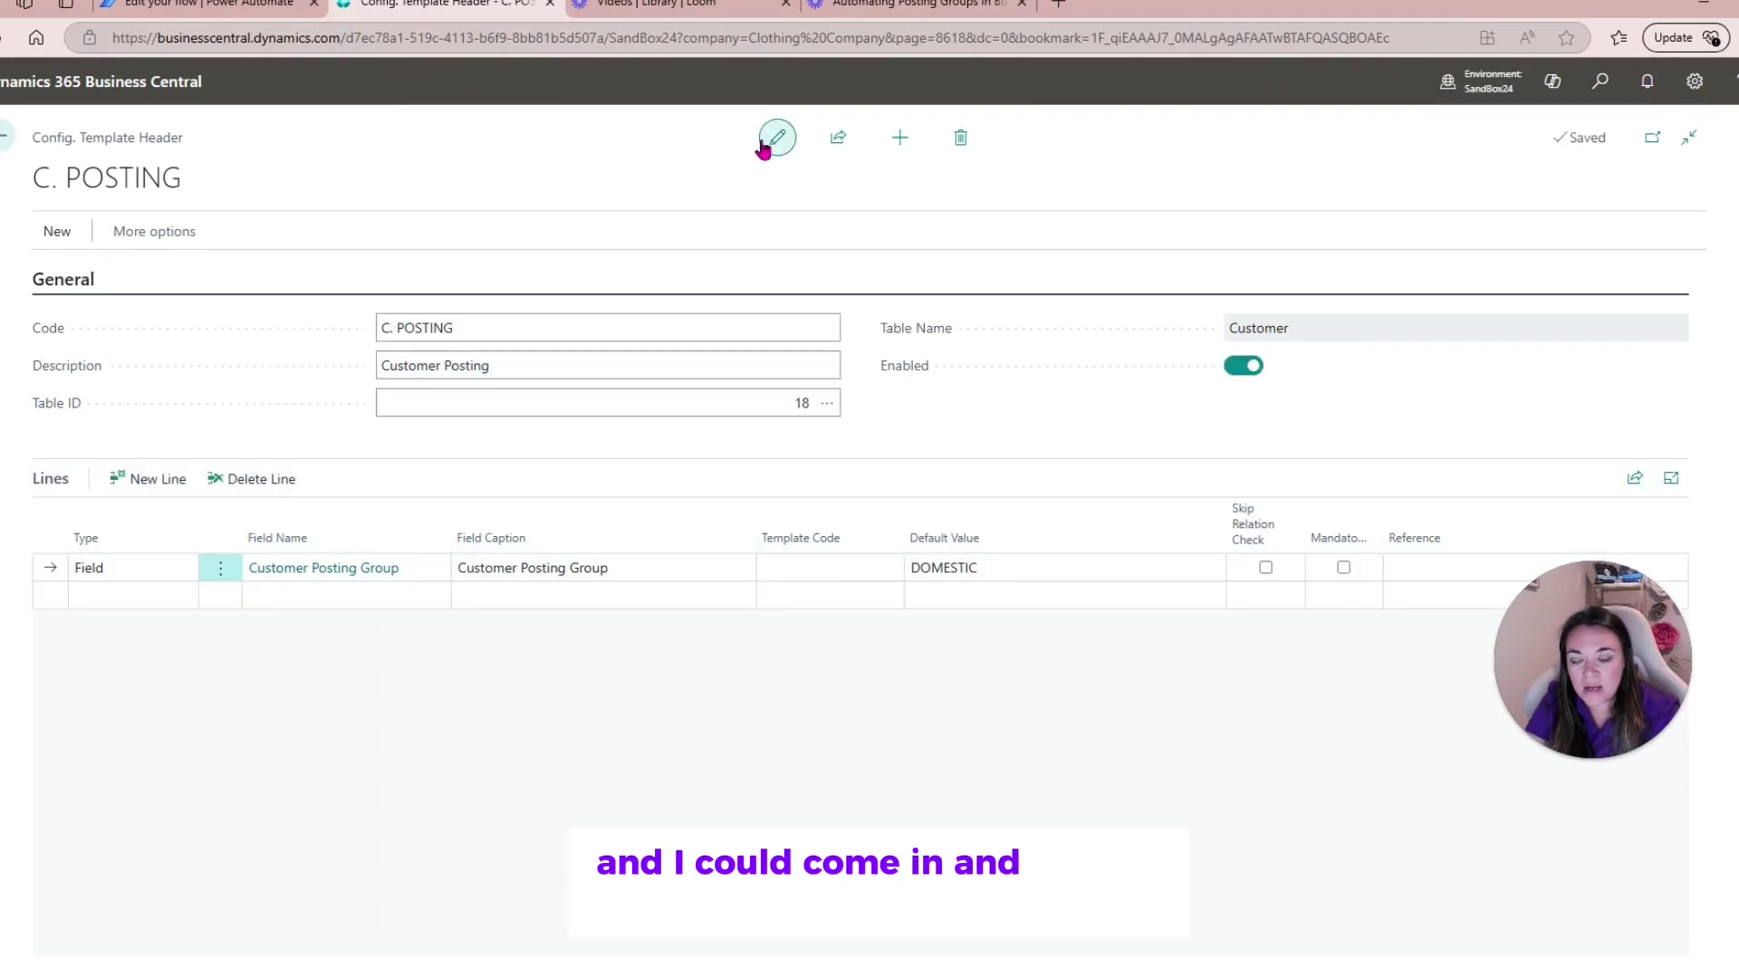
{"action": "left_click", "coordinate": [124, 594]}
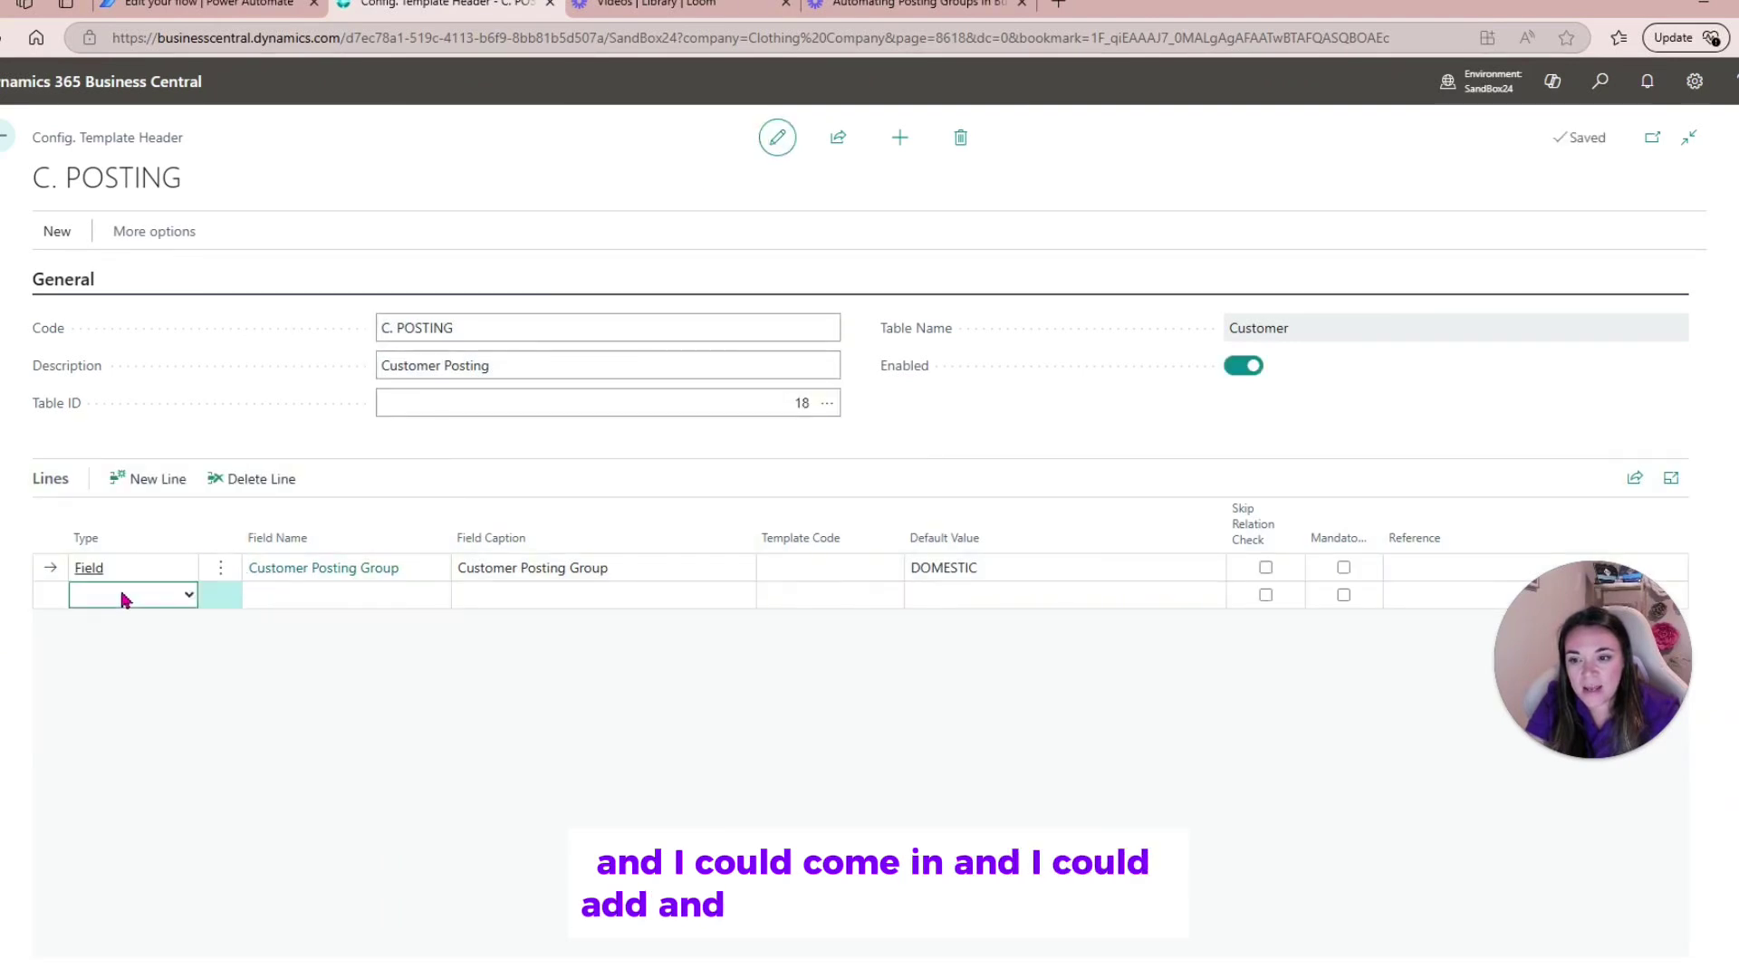
{"action": "left_click", "coordinate": [296, 605]}
{"action": "left_click", "coordinate": [619, 270]}
{"action": "type", "text": "bus"}
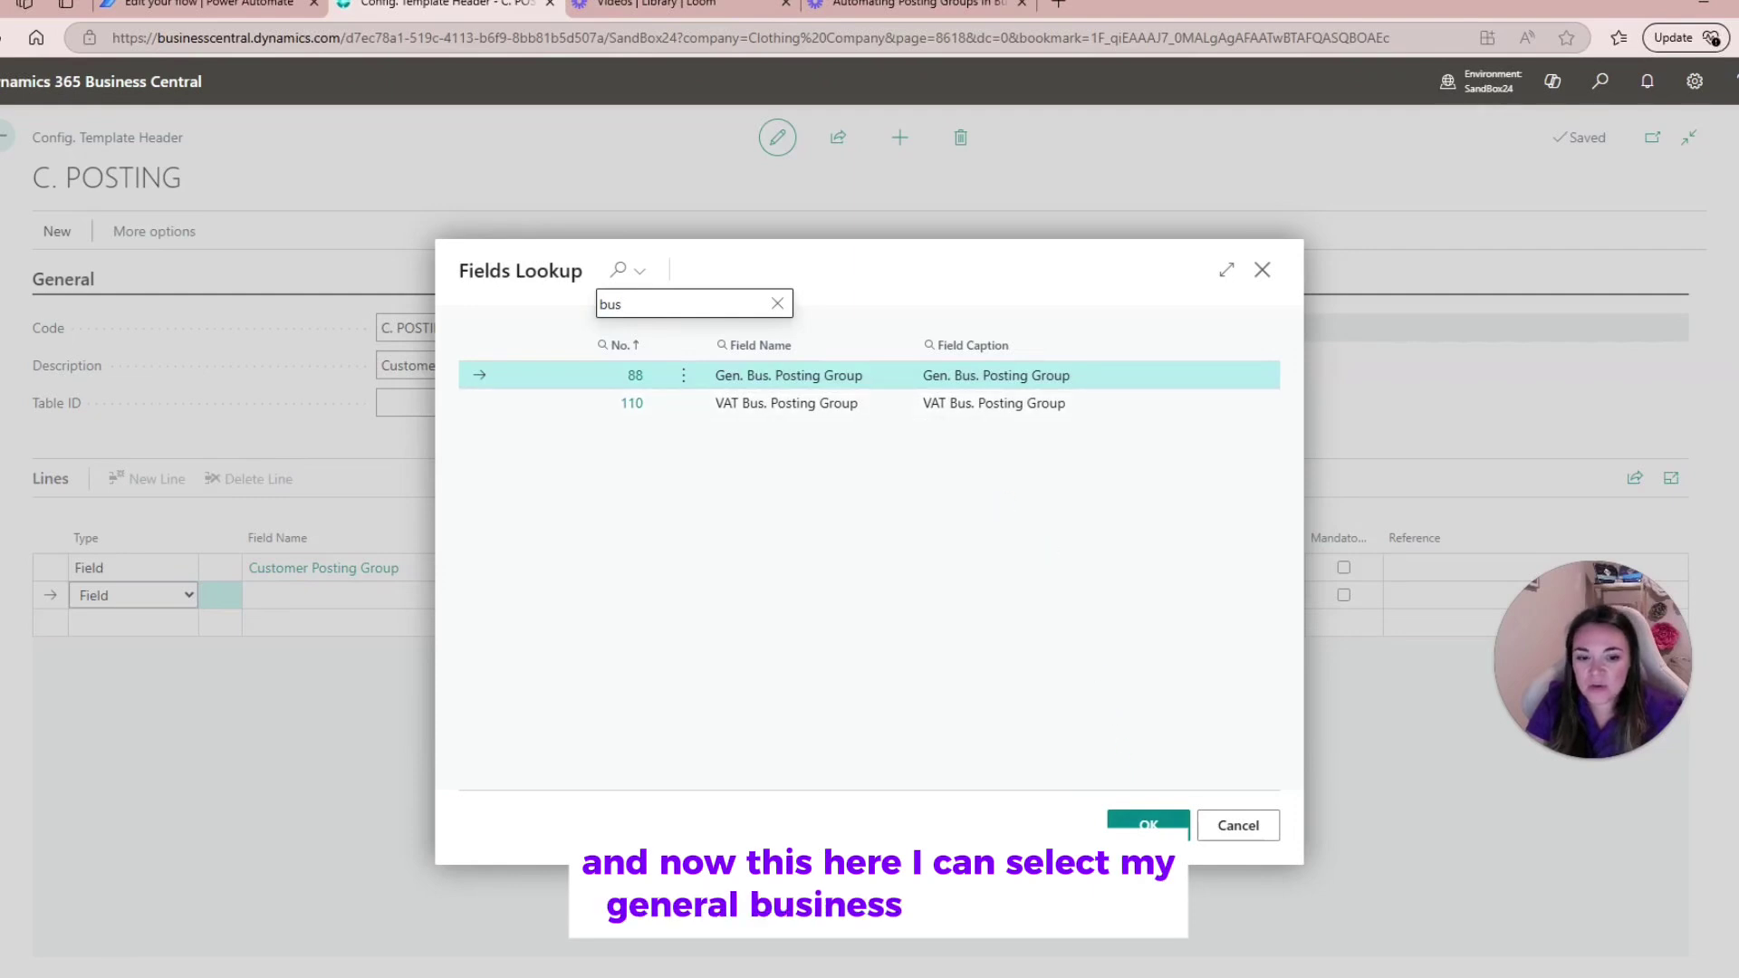
{"action": "left_click", "coordinate": [1148, 824]}
Set the Gen. Bus. Posting Group line's default value to DOMESTIC and return to the Ghostbusters customer card.
{"action": "left_click", "coordinate": [1031, 587]}
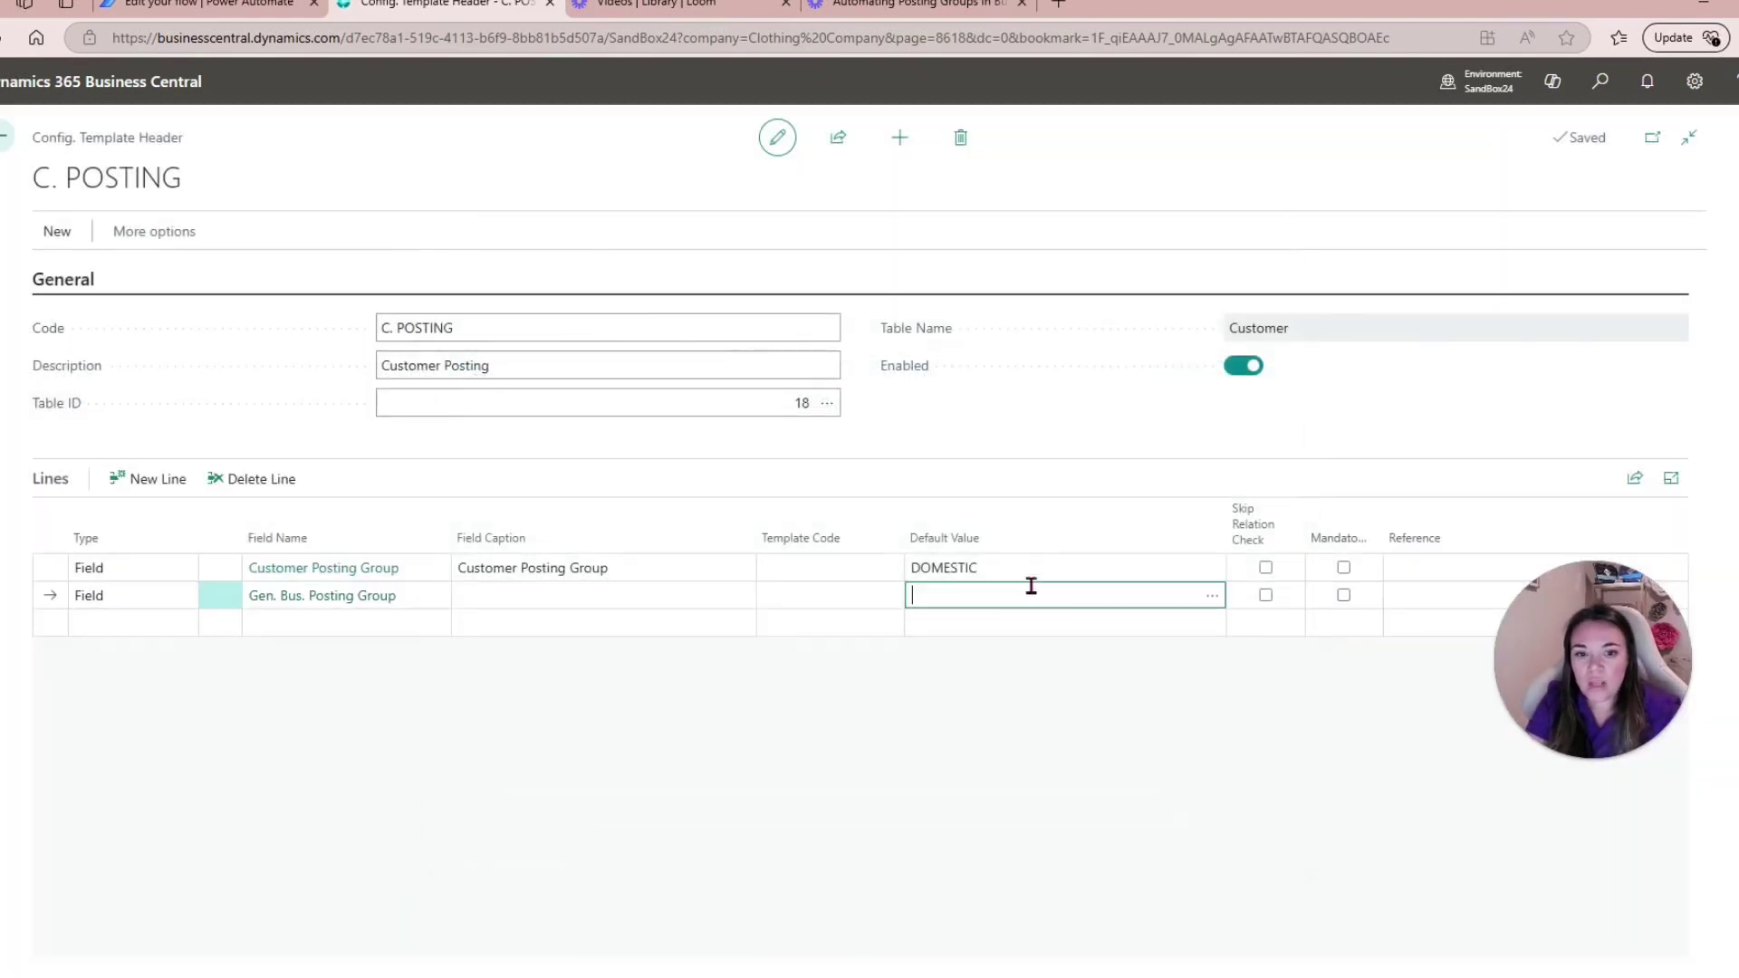
{"action": "left_click", "coordinate": [1212, 598]}
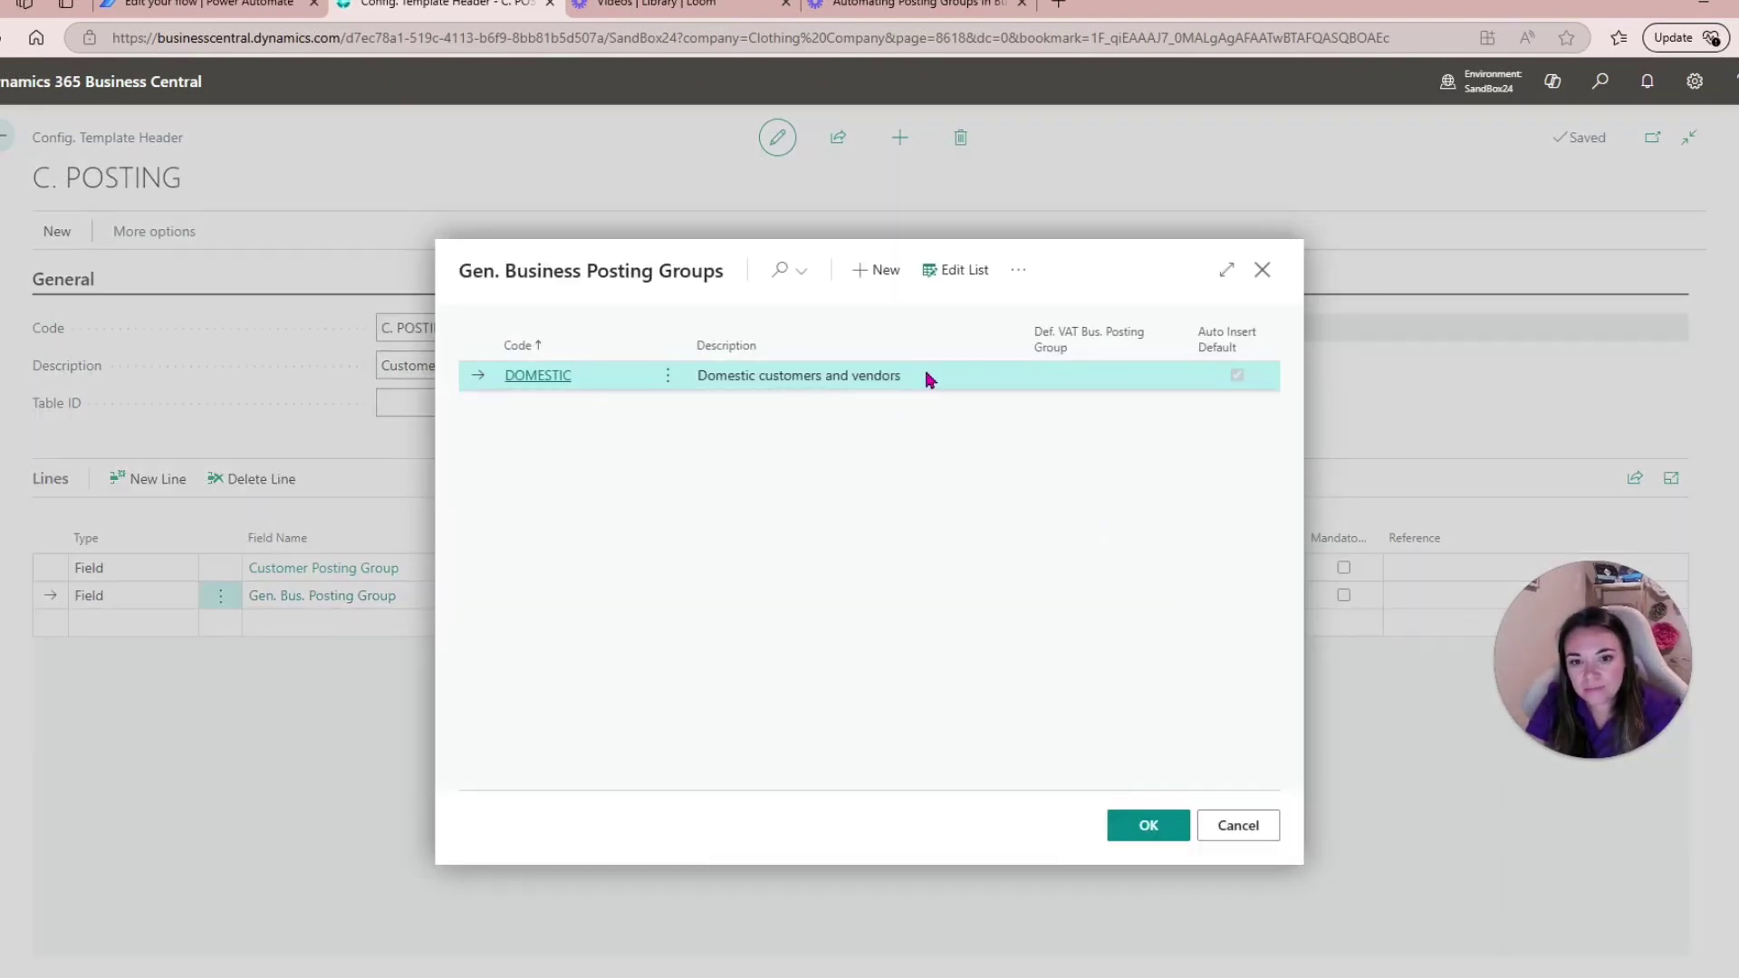
{"action": "left_click", "coordinate": [1148, 826]}
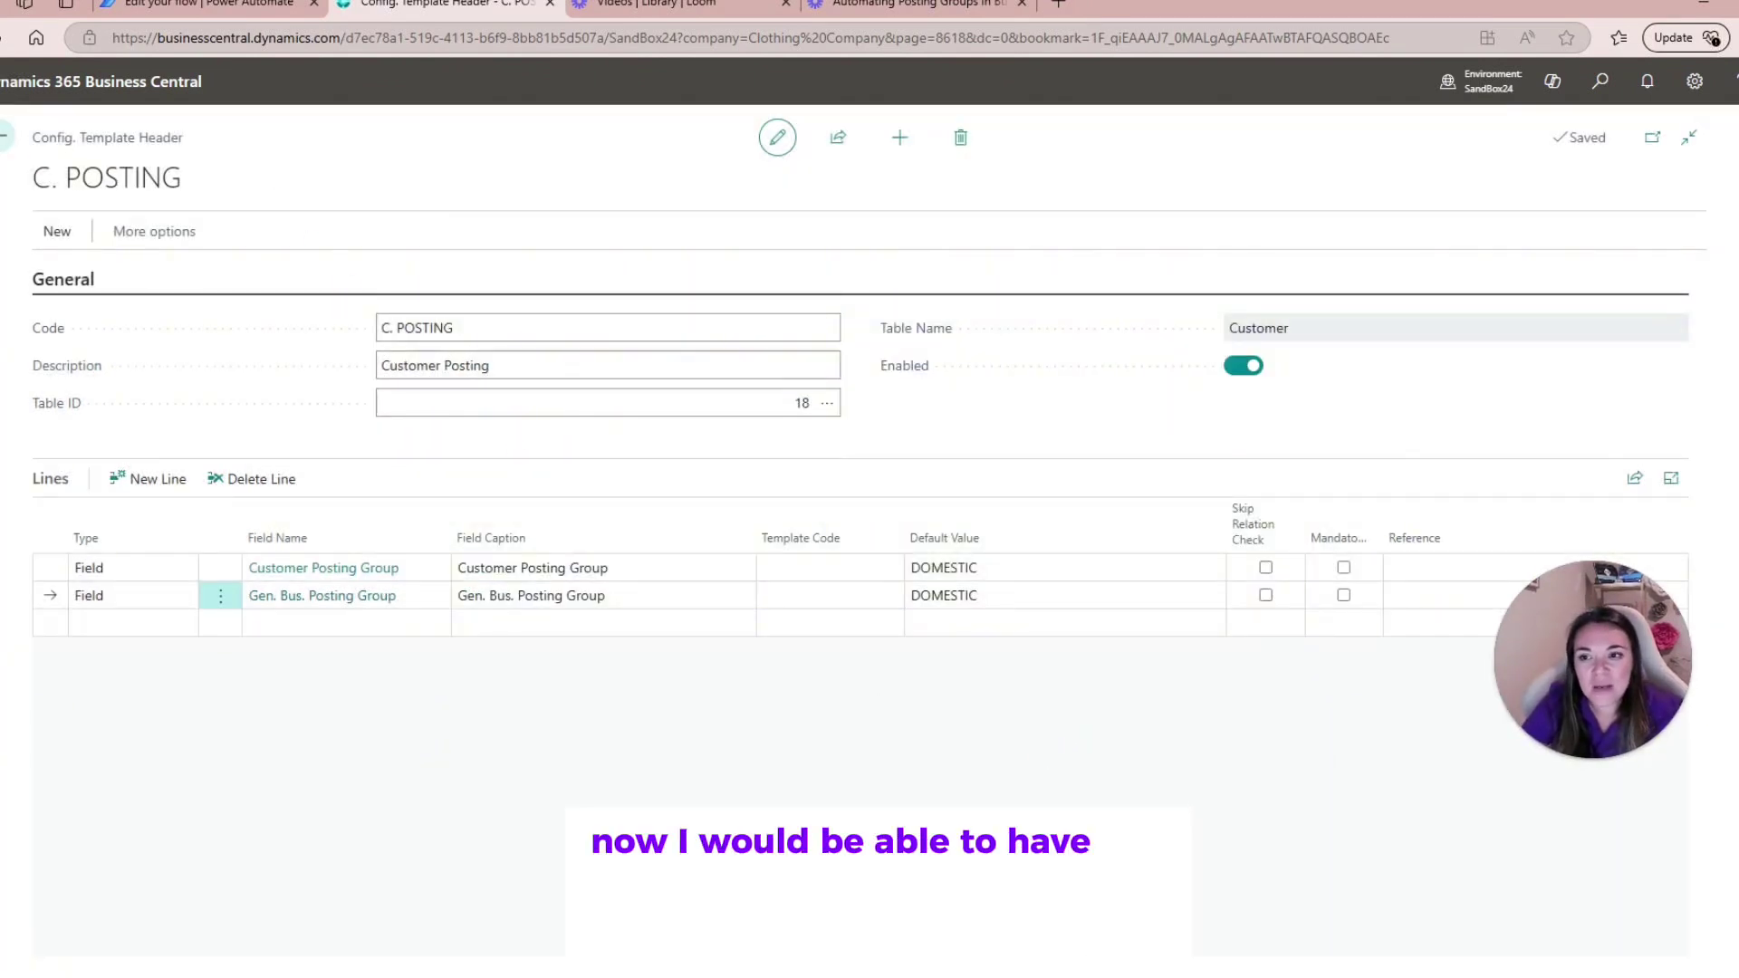
{"action": "left_click", "coordinate": [3, 136]}
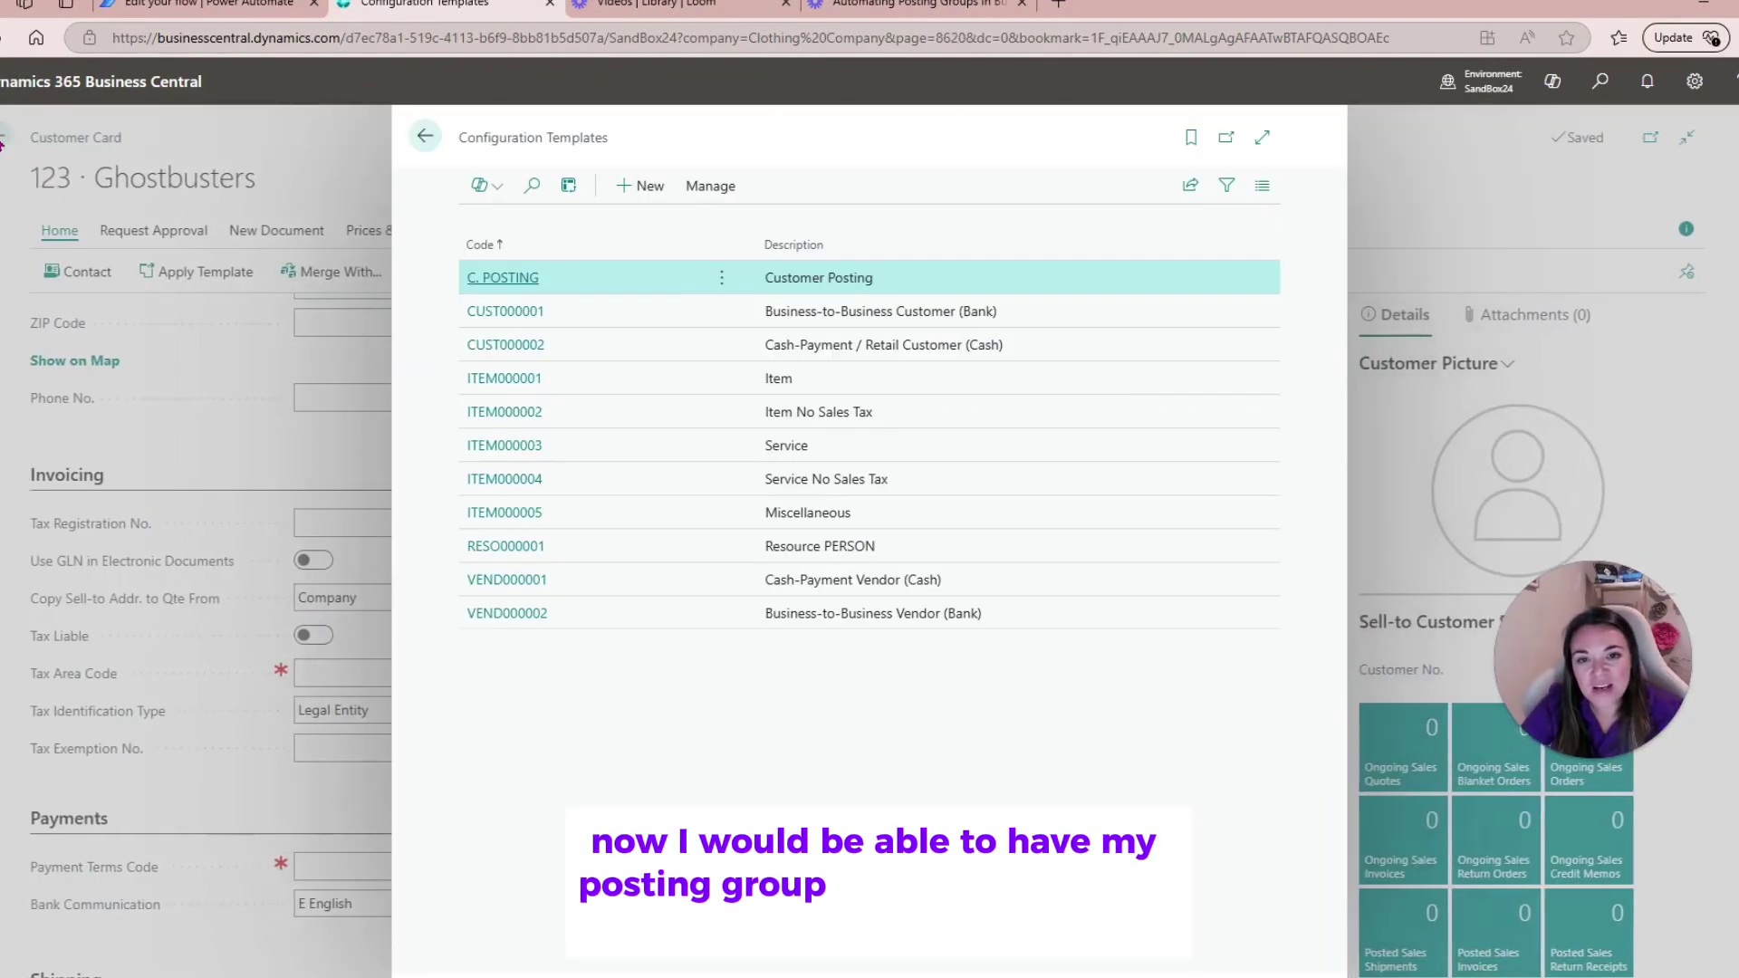
{"action": "left_click", "coordinate": [423, 138]}
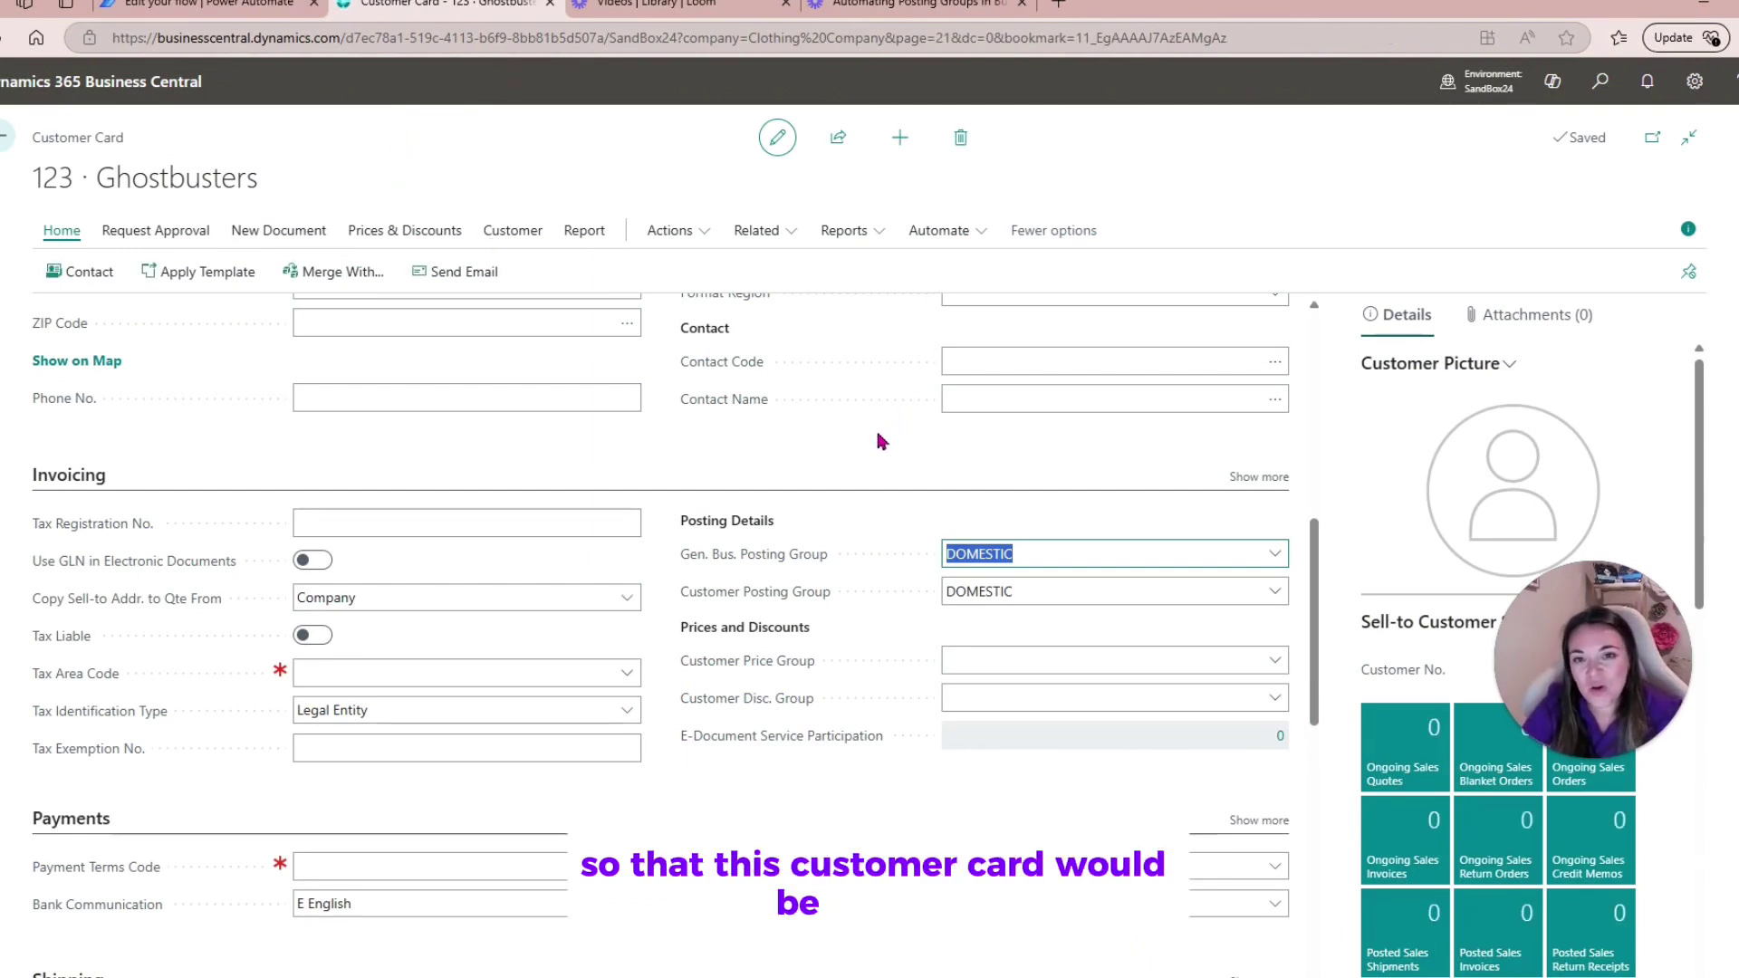